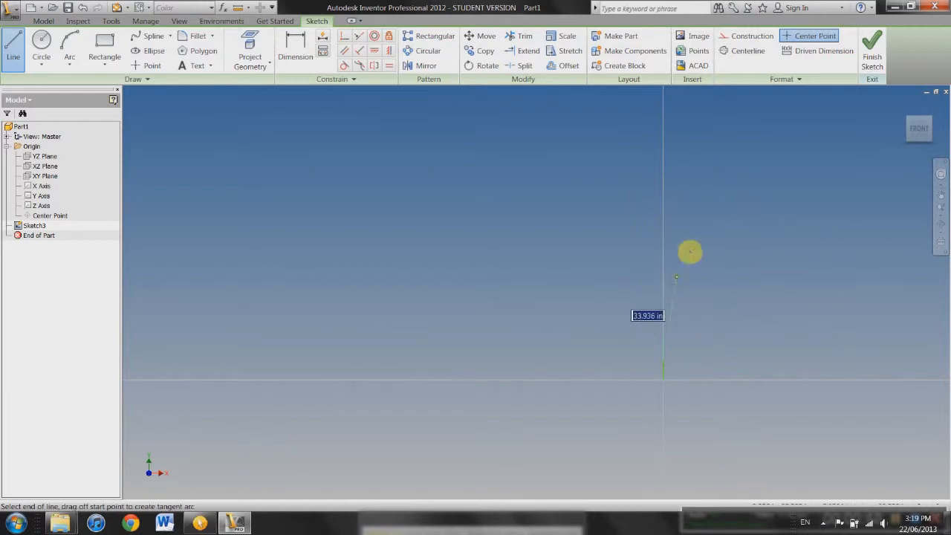
Sketch the upper bowl outline from the vertical axis line's upper end: top edge about 3.2 in, side about 2.5 in, lower edge about 2.6 in.
key(Escape)
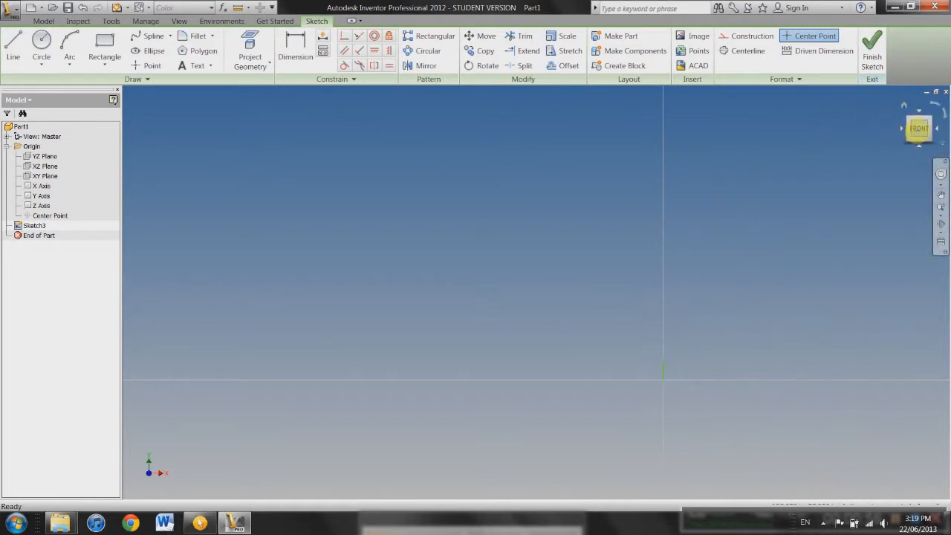
click(919, 128)
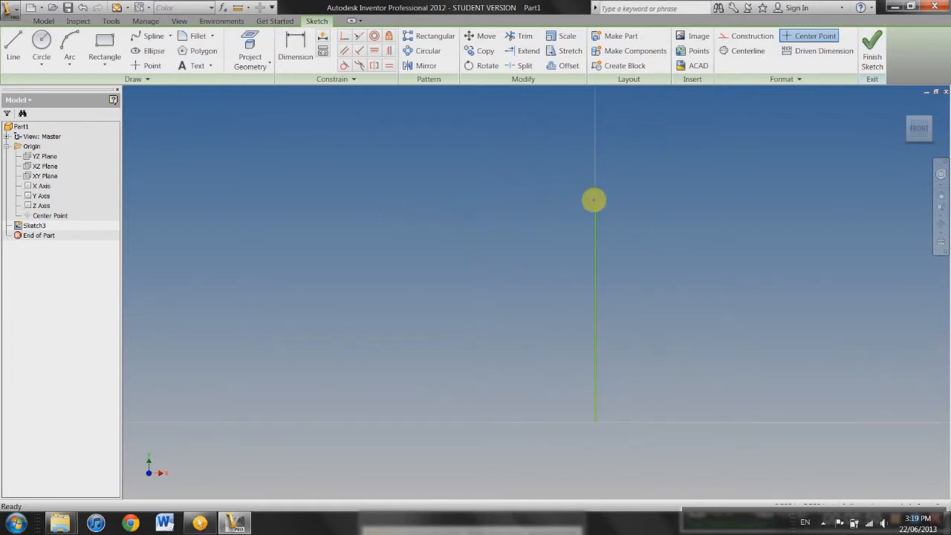
key(l)
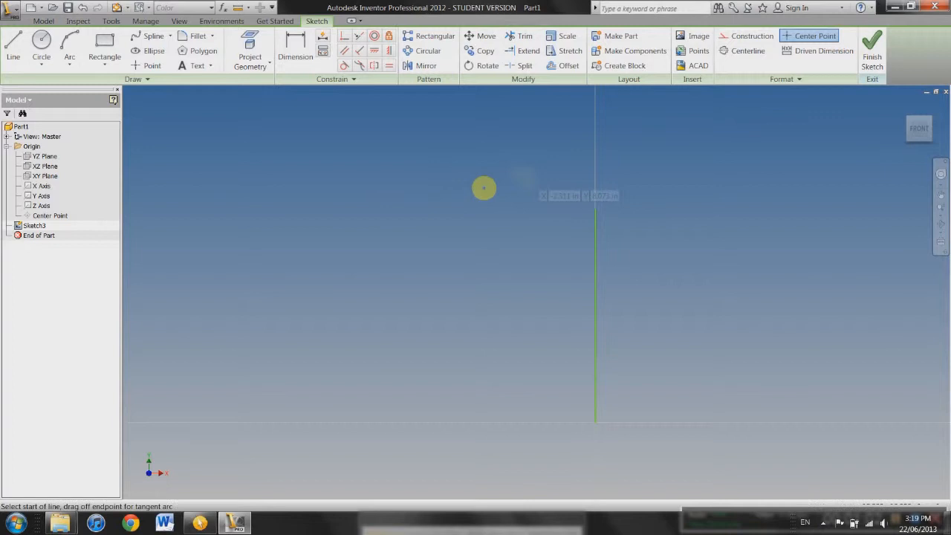
click(595, 208)
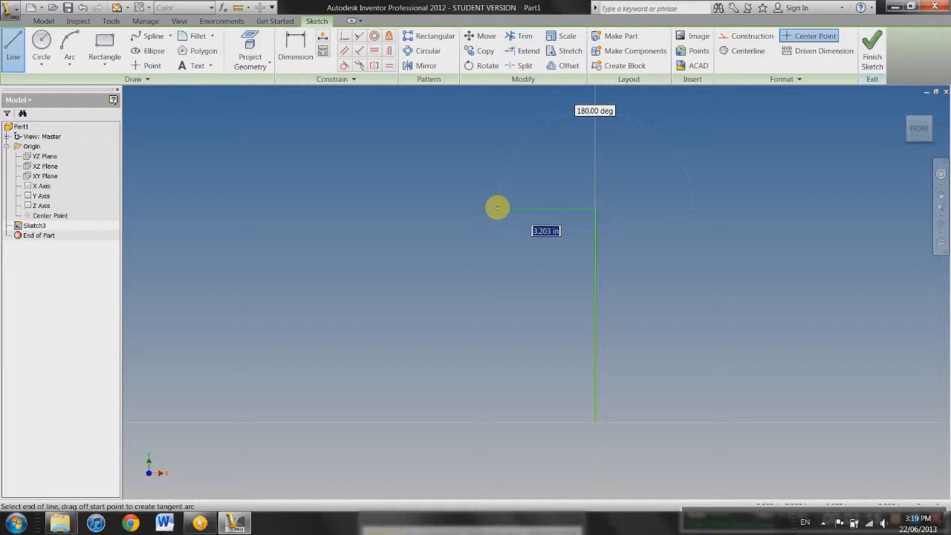
click(498, 208)
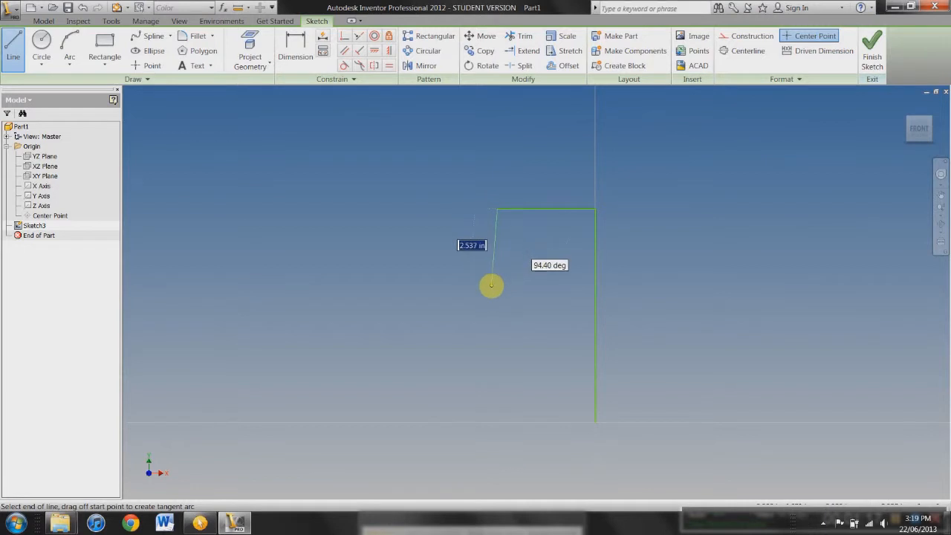
click(496, 286)
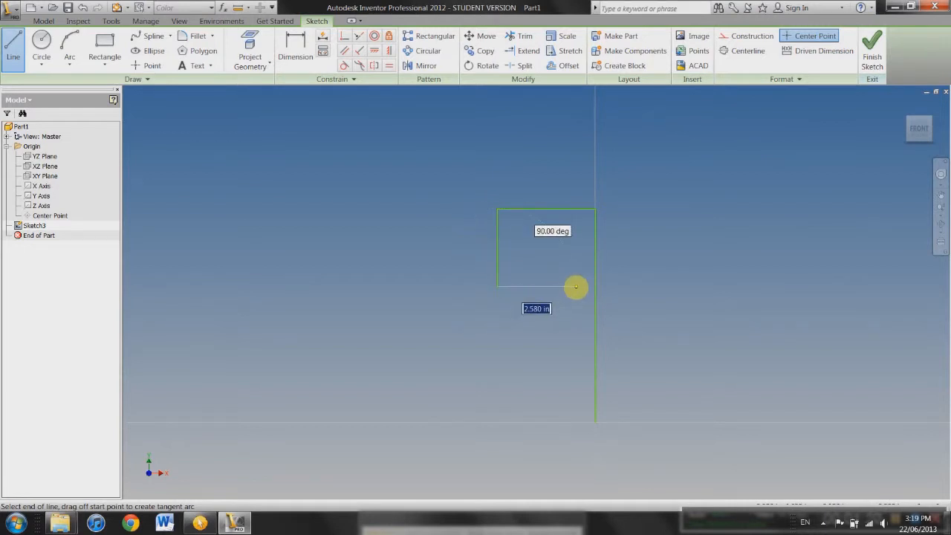
click(576, 287)
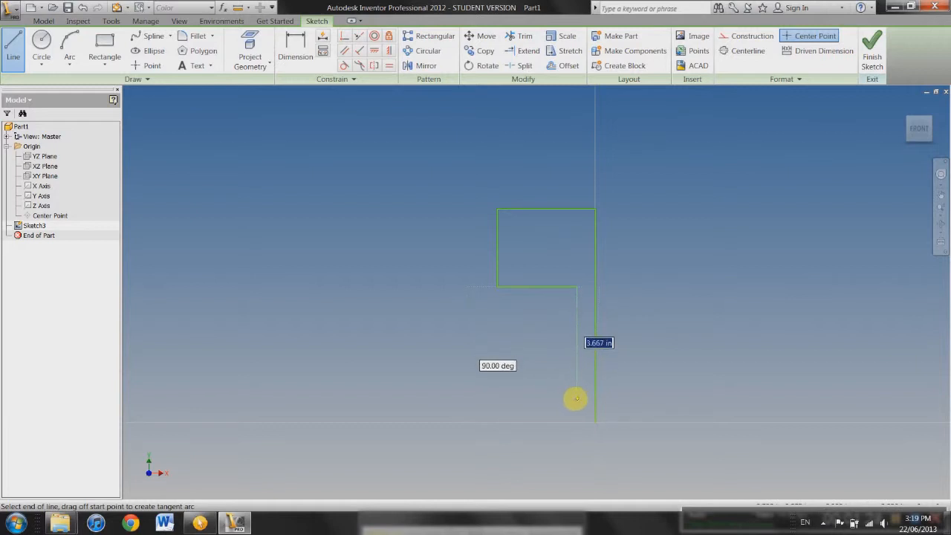
Continue the outline with a vertical stem about 3.6 in long, a sloped foot, a short rim and a flat base ending at the origin.
click(576, 396)
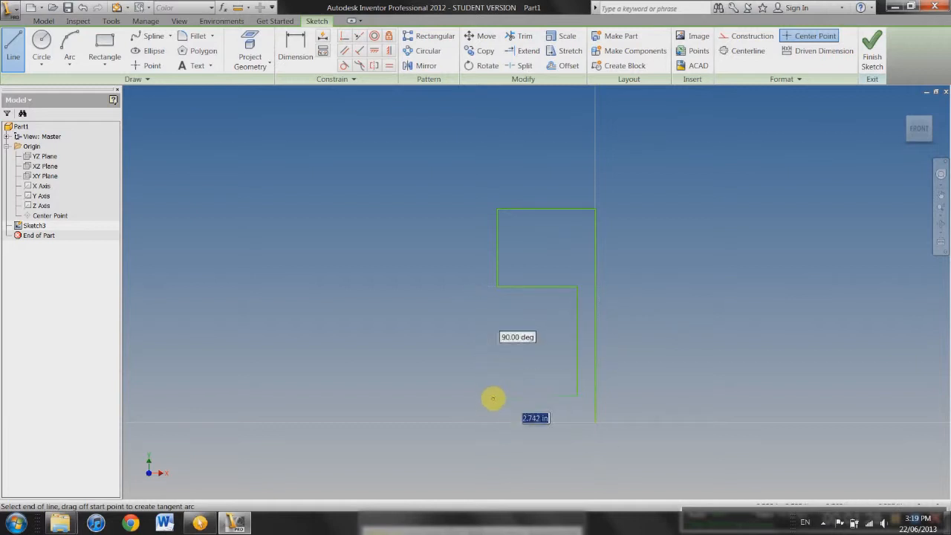
click(529, 415)
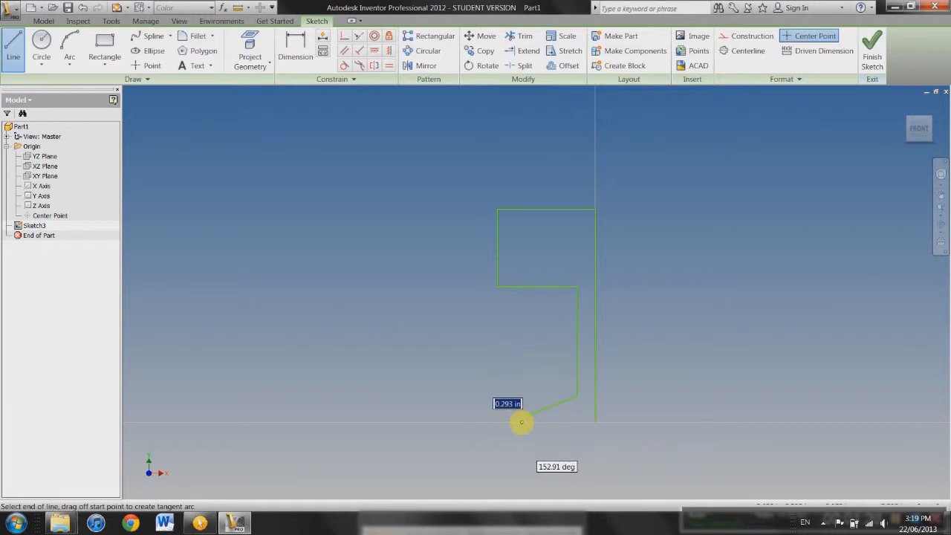
click(521, 422)
click(595, 422)
key(Escape)
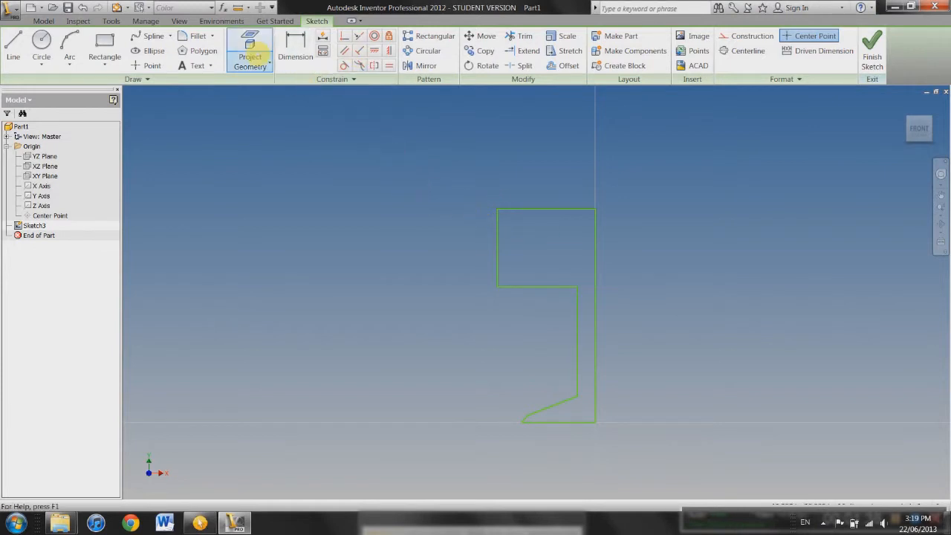
Round the bowl's lower outer corner with a 2 in sketch fillet.
key(f)
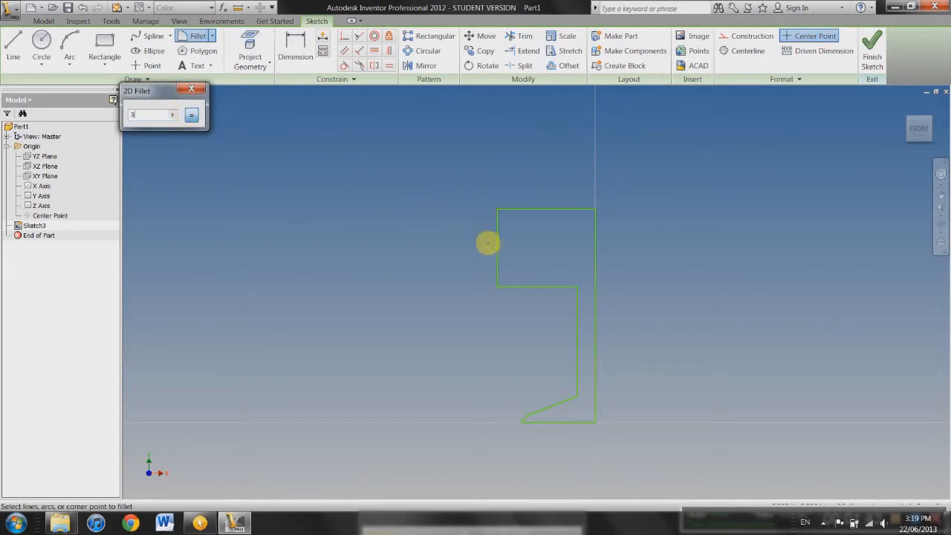
click(495, 240)
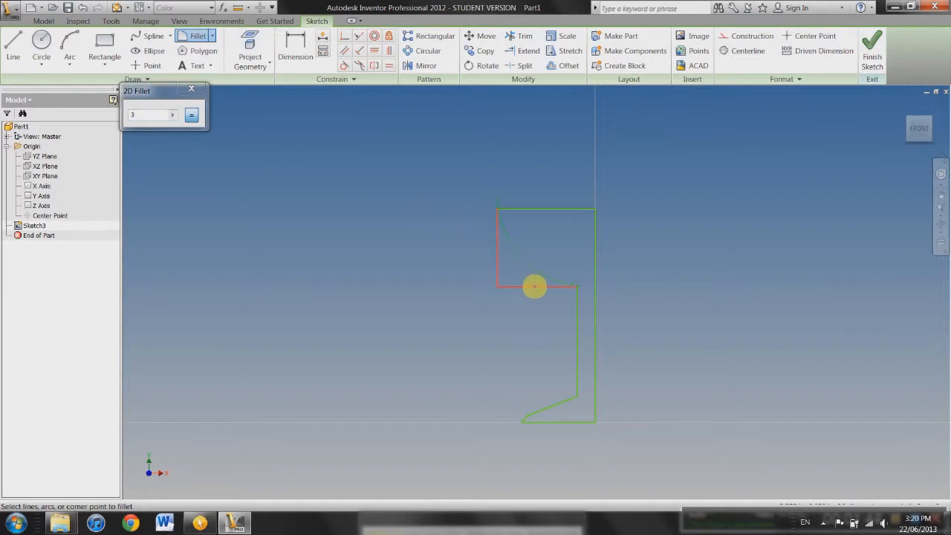
click(535, 286)
click(142, 117)
drag(148, 116, 117, 106)
text(2)
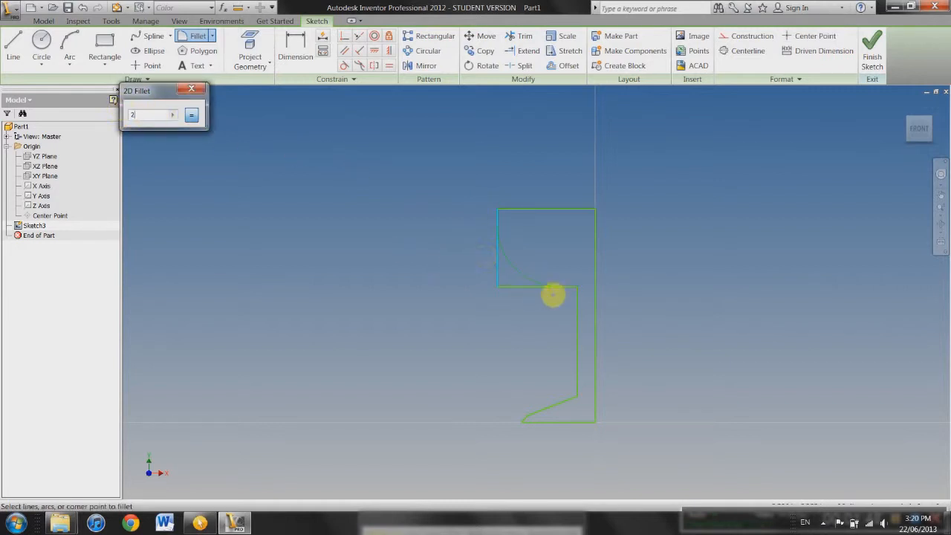
key(Escape)
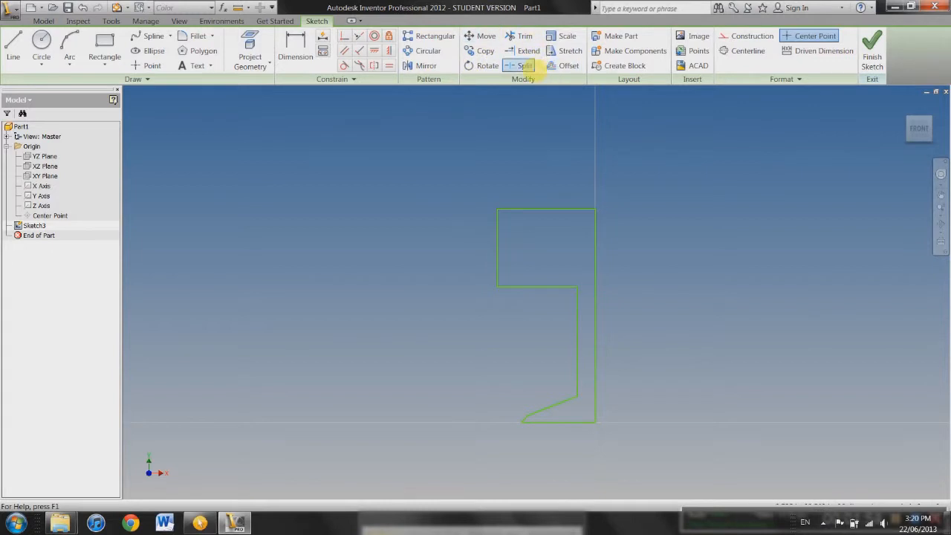
key(f)
click(497, 238)
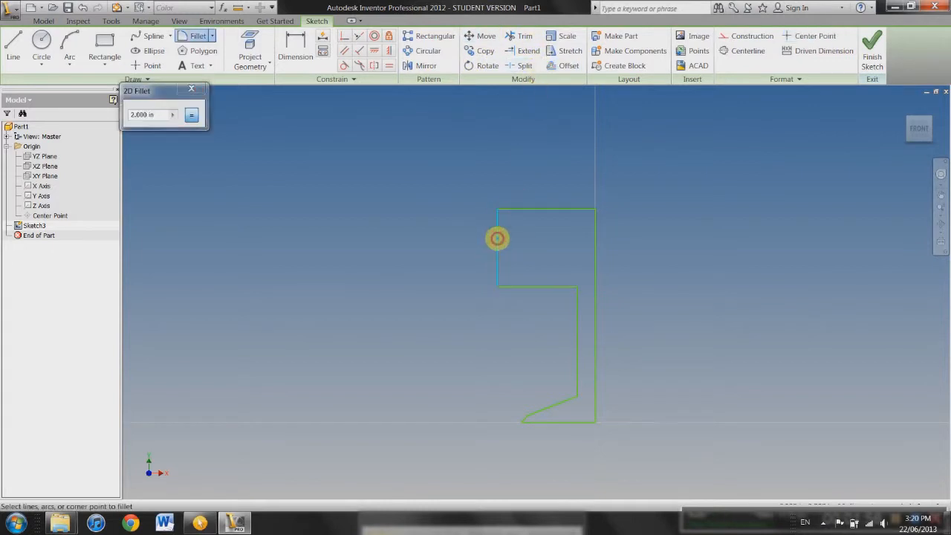
click(534, 286)
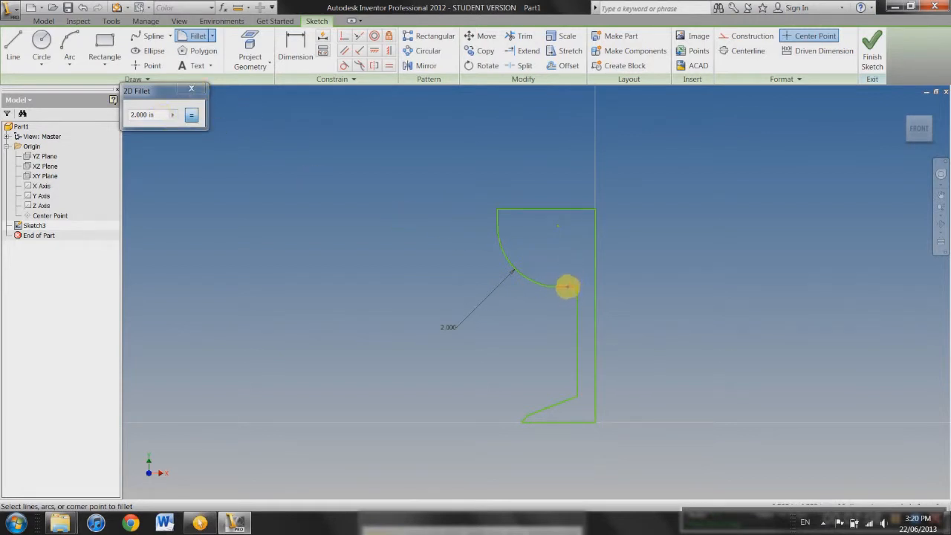
Fillet the bowl-to-stem corner with a 0.5 in radius and the stem-to-foot corner with a 2 in radius.
click(128, 115)
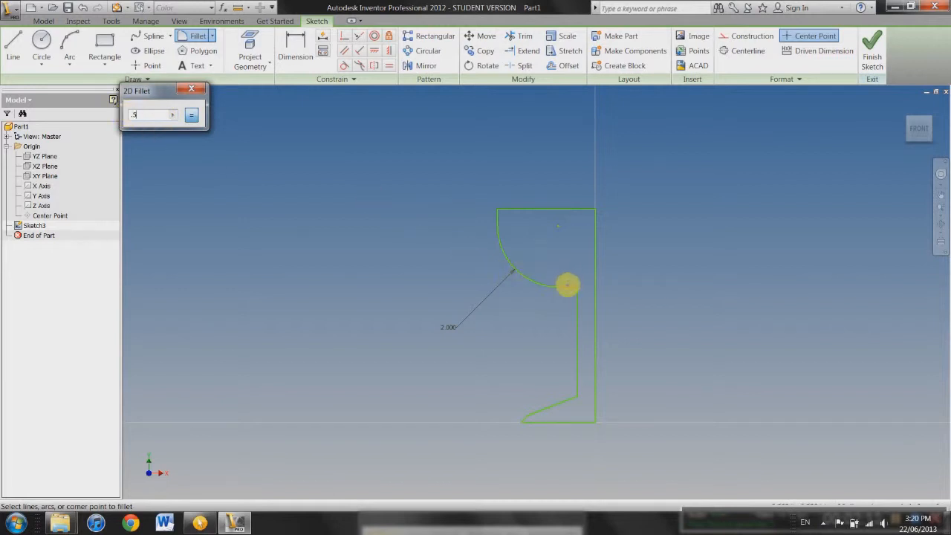
click(577, 301)
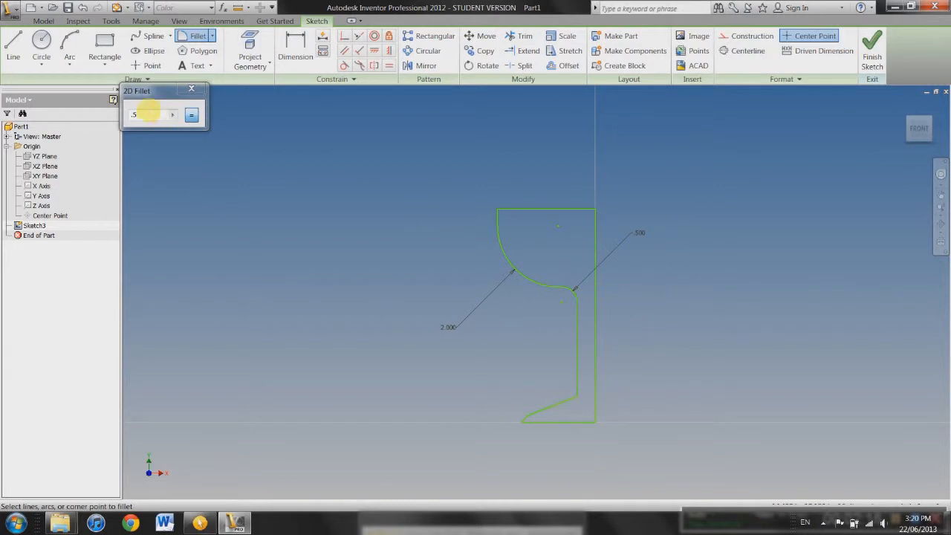
click(135, 115)
text(2)
click(569, 399)
click(576, 377)
Fillet the corner between the foot's slope and its short outer rim with a 1 in radius.
scroll(532, 416, up, 3)
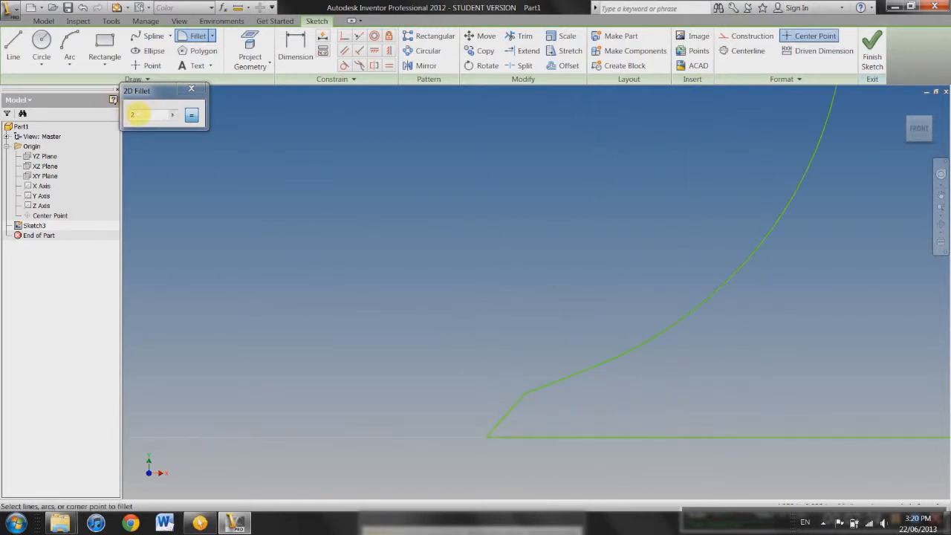
double_click(138, 115)
text(1)
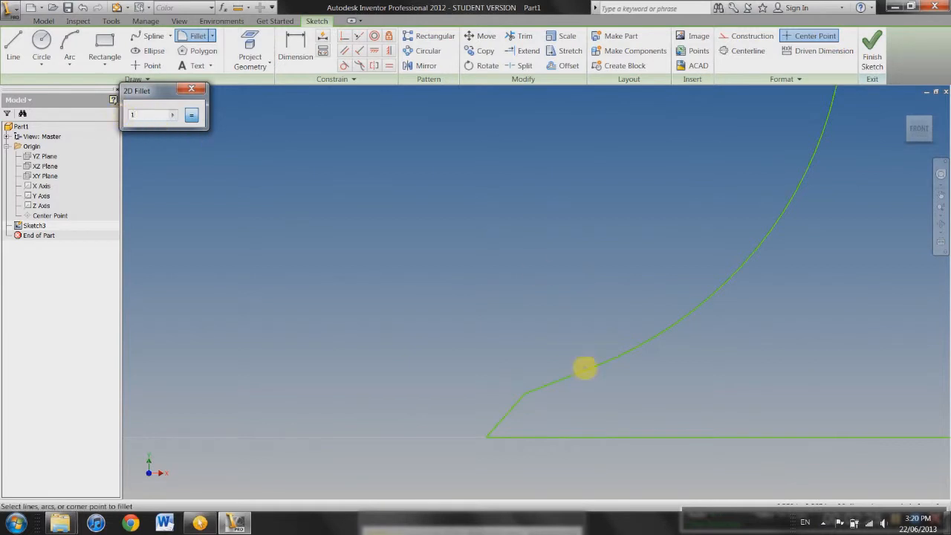
click(542, 389)
scroll(676, 431, down, 3)
scroll(798, 357, down, 3)
scroll(781, 295, up, 3)
scroll(747, 304, down, 3)
scroll(804, 382, up, 1)
scroll(803, 382, up, 1)
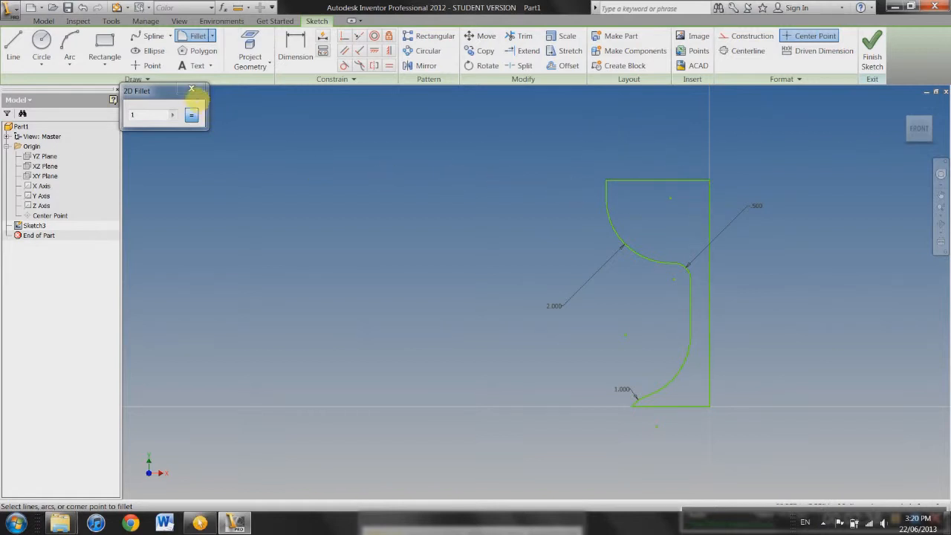
click(194, 90)
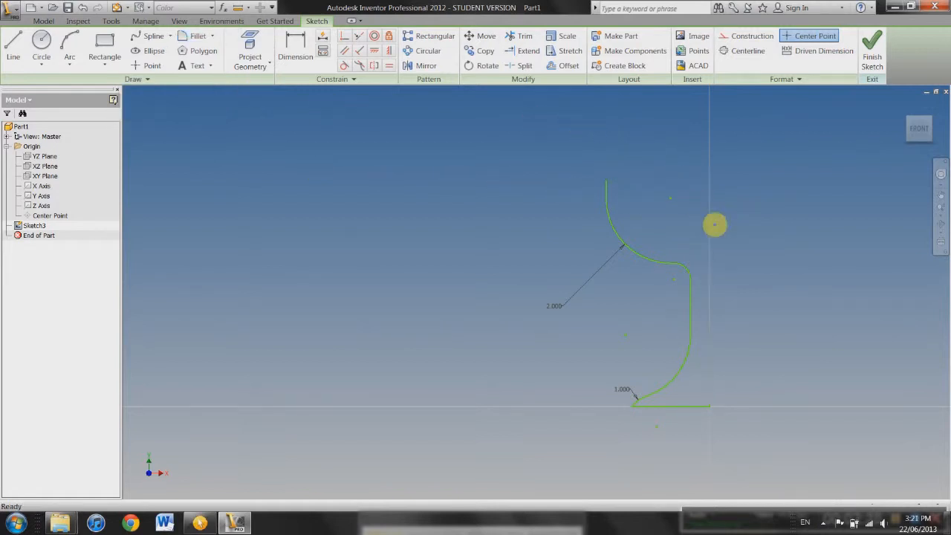
Sketch the bowl's inner wall with a rim about 0.3 in wide, two slopes about 1.7 and 1.4 in, and a 0.8 in floor to the vertical axis.
key(l)
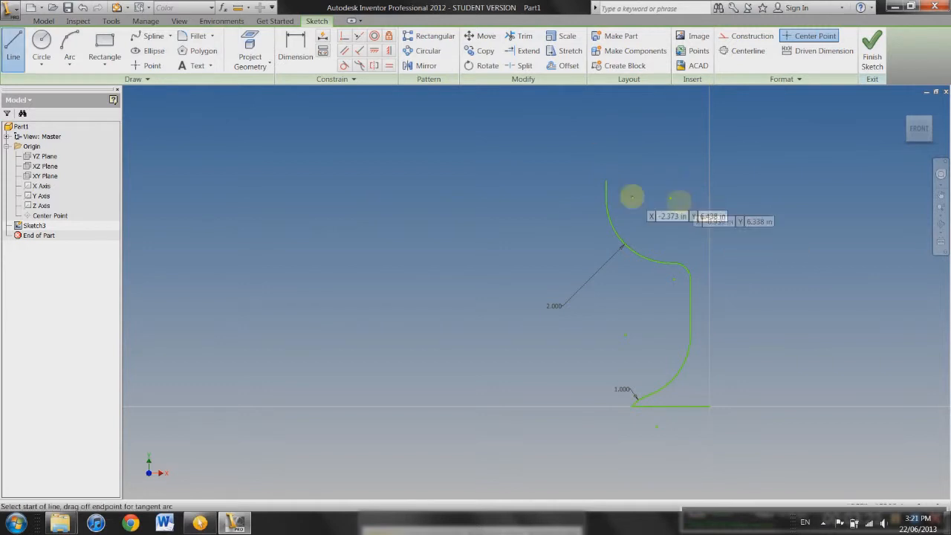
scroll(614, 186, up, 5)
click(572, 151)
scroll(665, 150, down, 4)
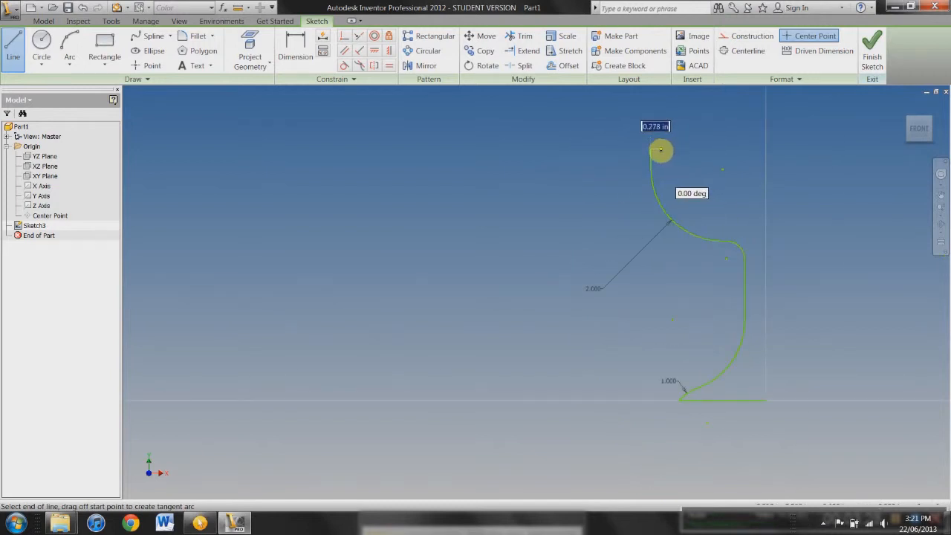
click(660, 150)
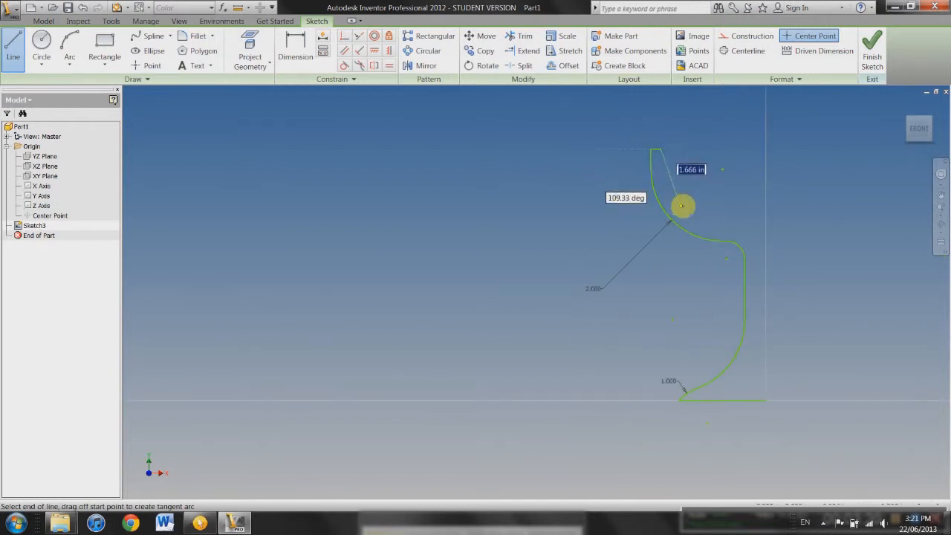
click(685, 211)
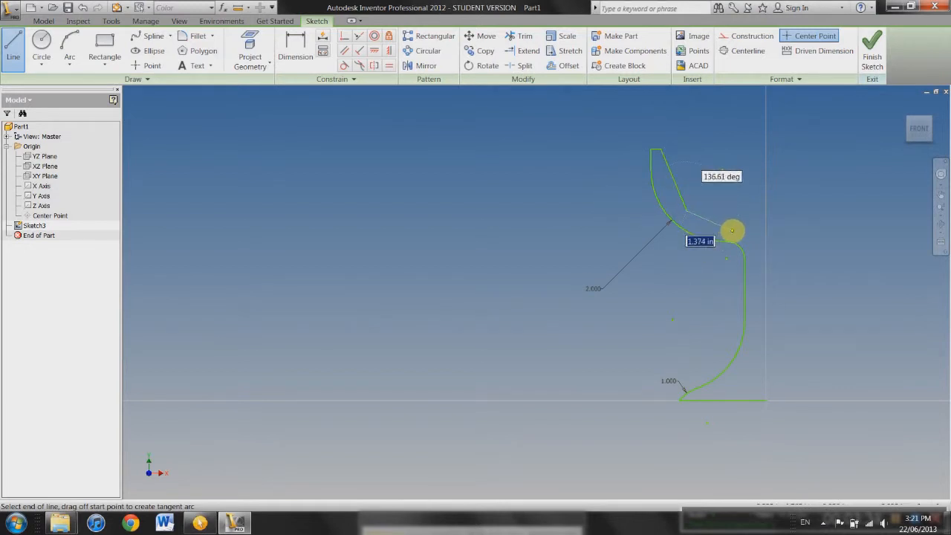
click(736, 231)
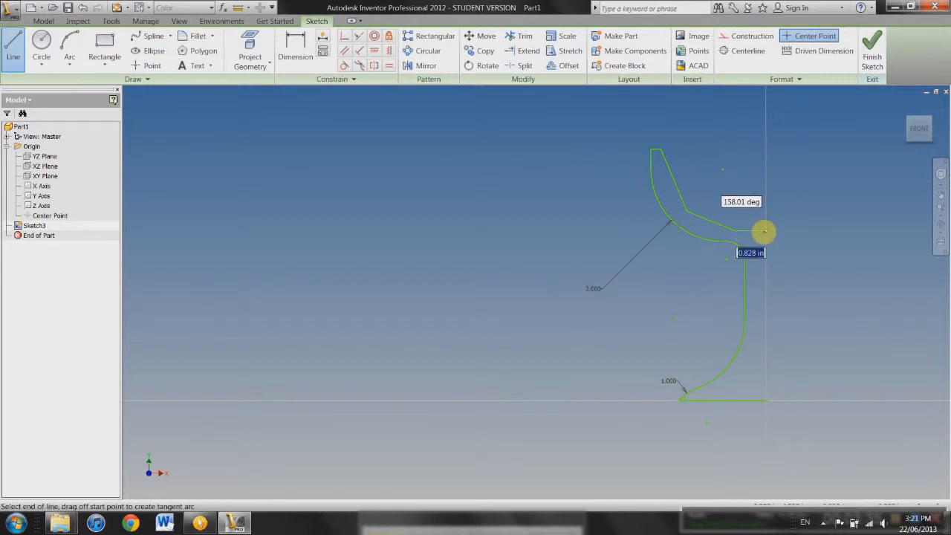
click(765, 231)
key(Escape)
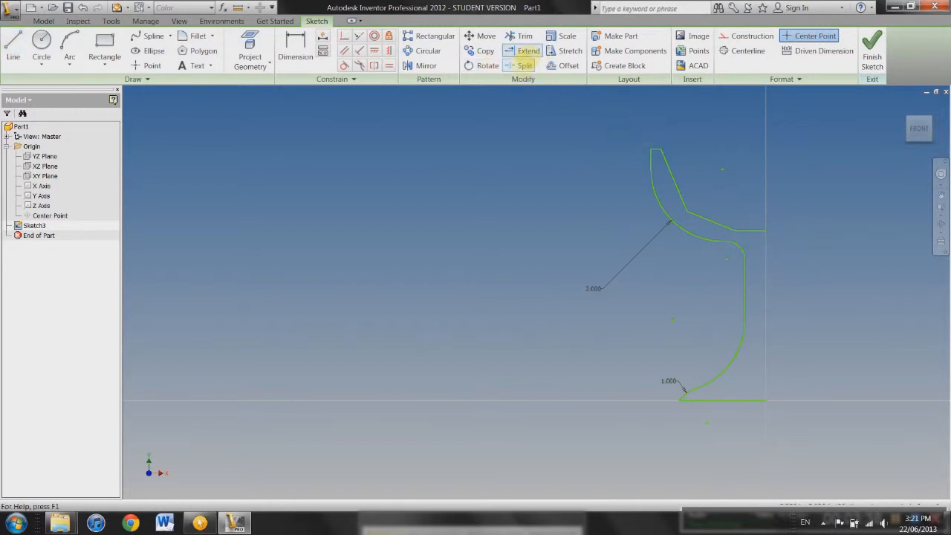
Fillet the corner between the two sloped inner wall lines of the bowl with a 3 in radius.
key(f)
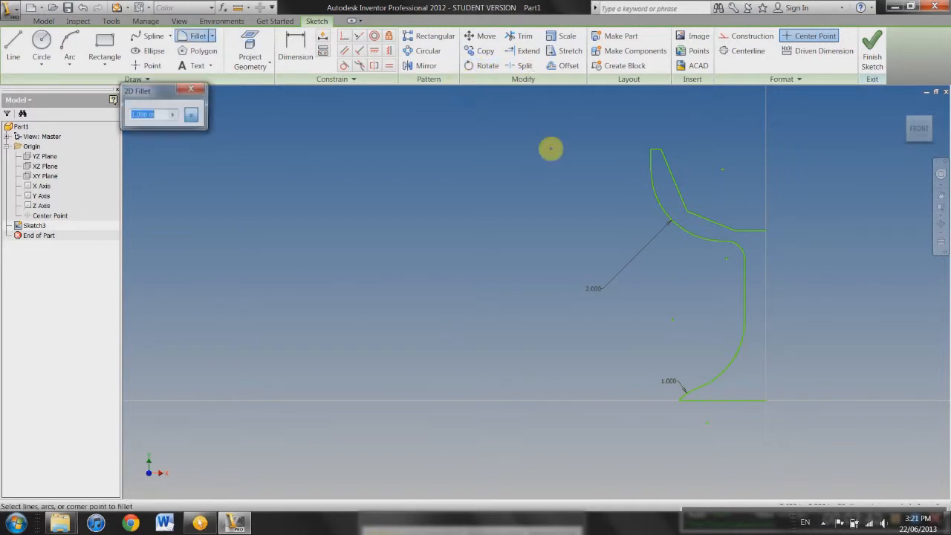
text(3)
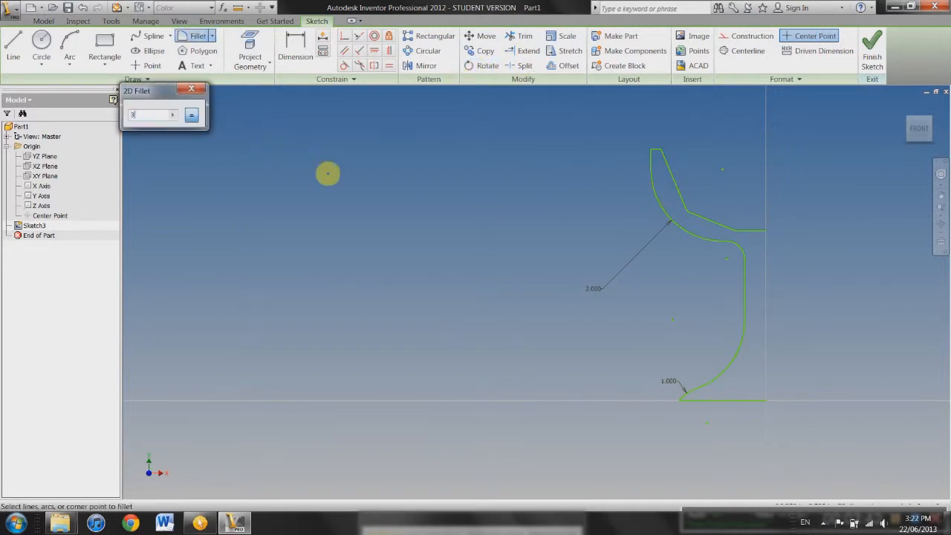
click(674, 188)
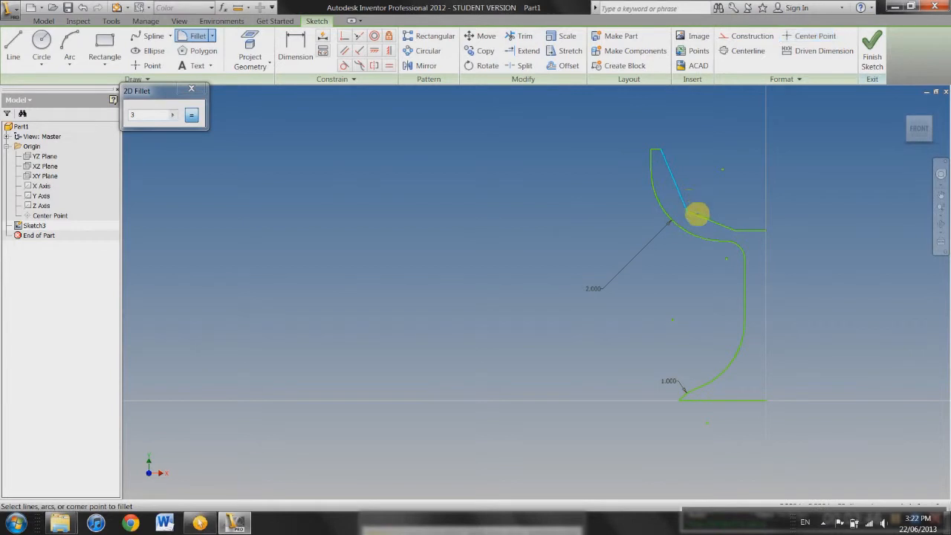
click(699, 216)
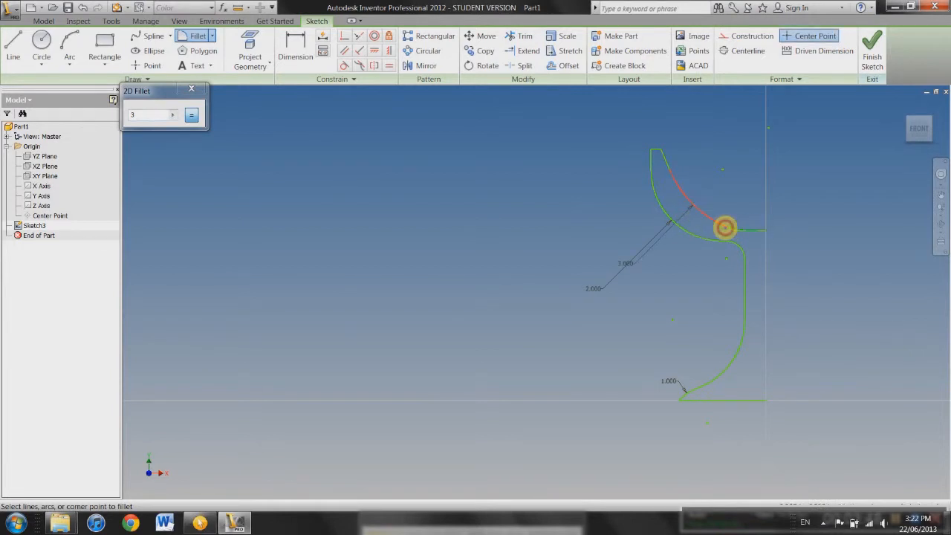
key(Escape)
scroll(748, 231, up, 5)
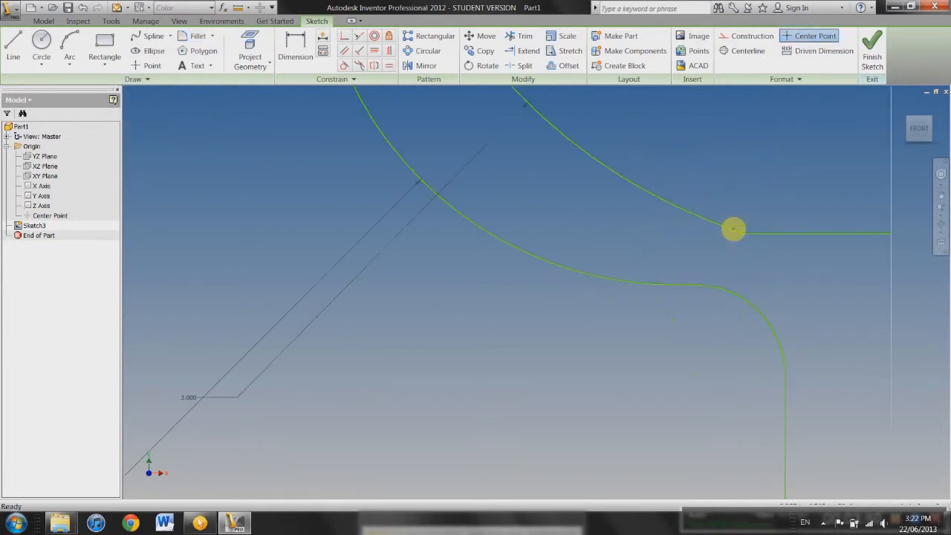
click(727, 226)
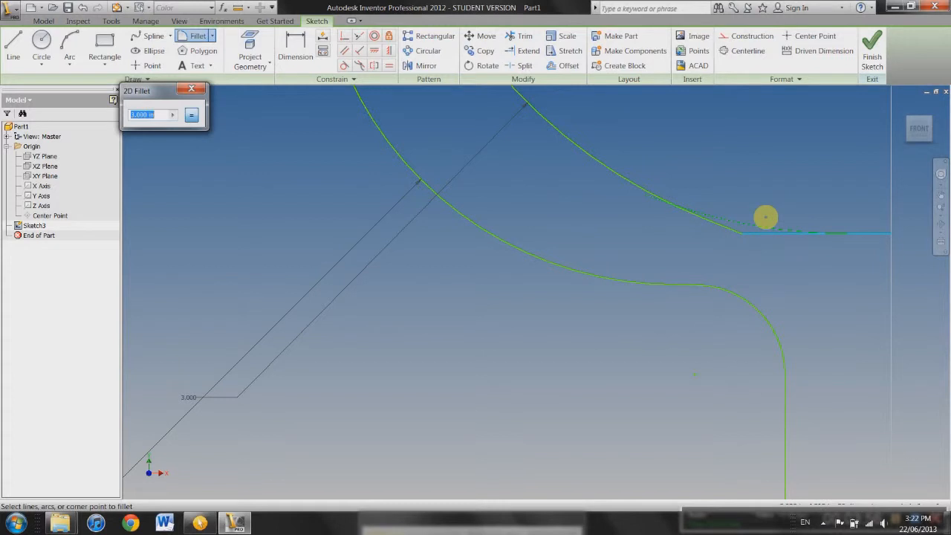
key(Escape)
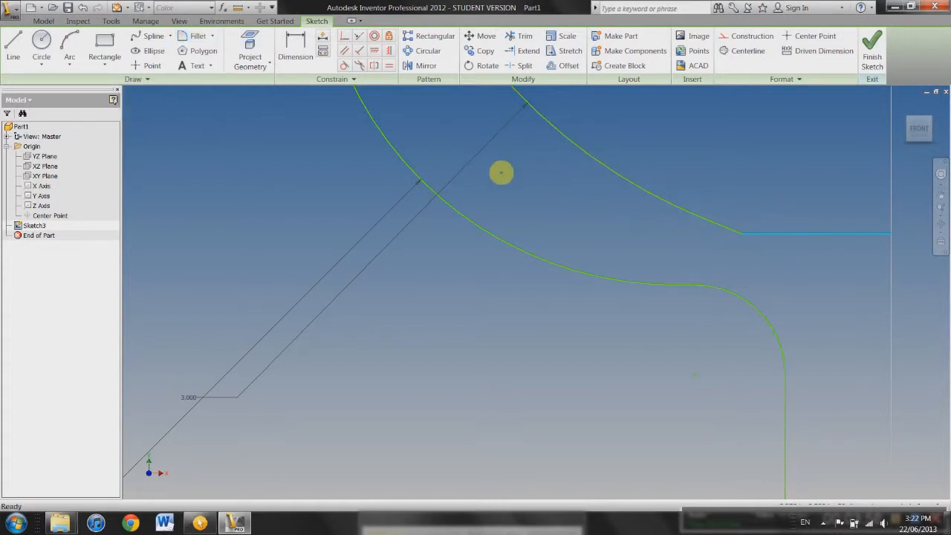
Fillet the corner between the bowl's inner wall arc and its flat inner floor with a 1 in radius.
key(Return)
text(1)
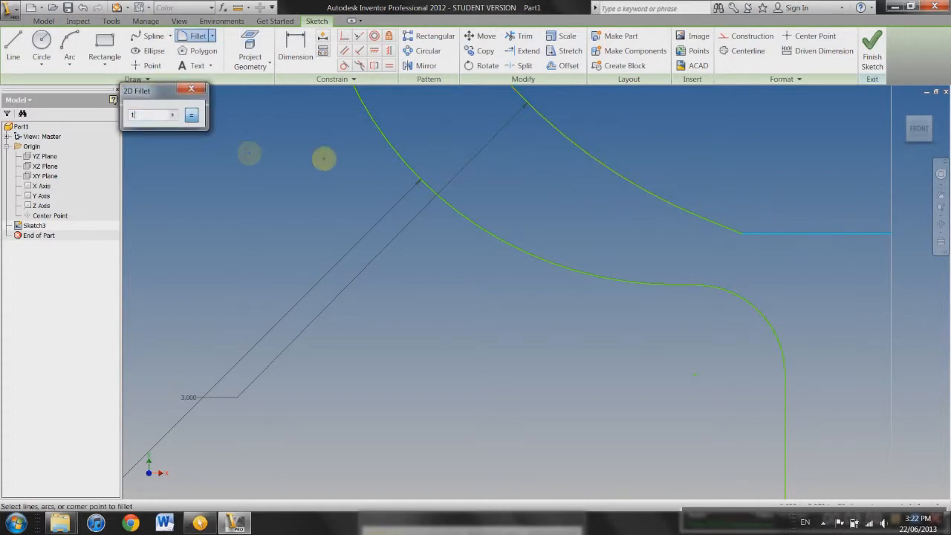
click(740, 232)
scroll(813, 237, down, 5)
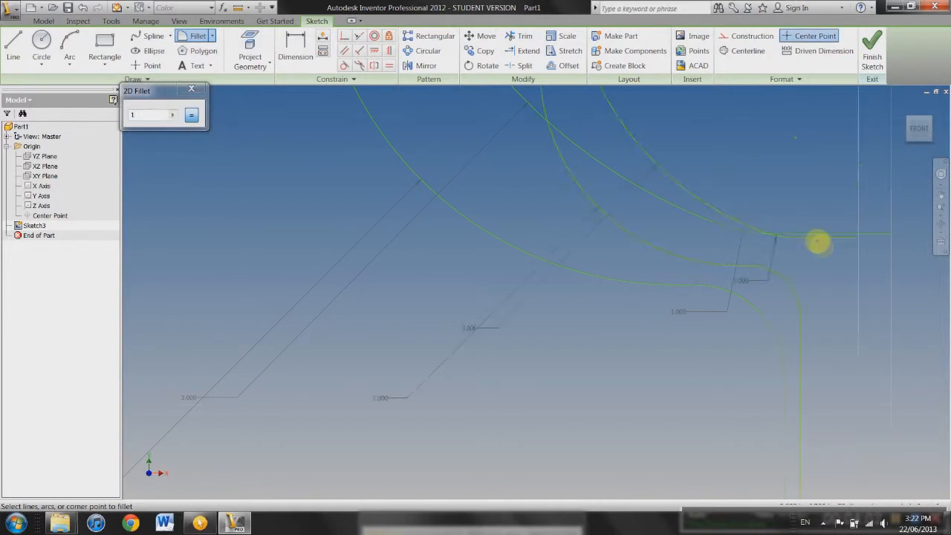
scroll(822, 217, up, 3)
scroll(703, 239, up, 5)
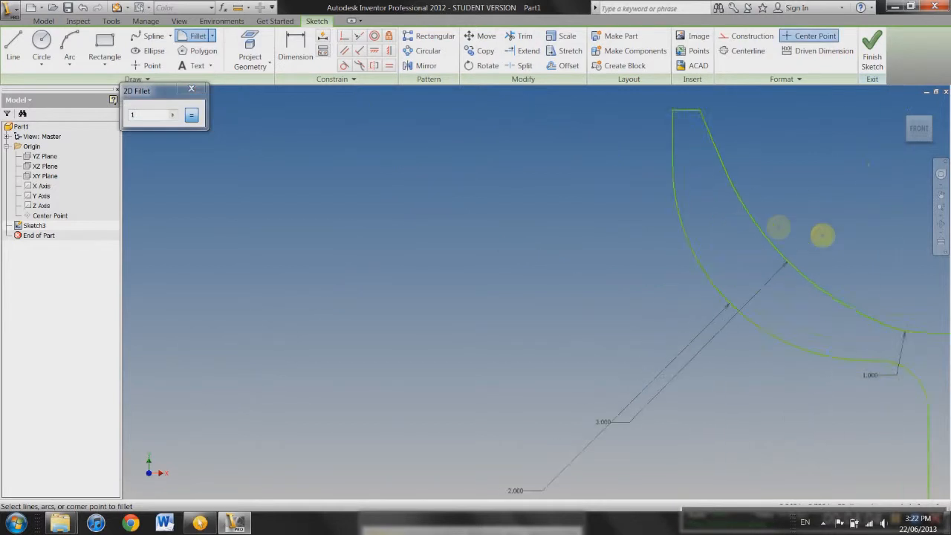
scroll(855, 252, down, 8)
scroll(897, 281, up, 4)
scroll(830, 240, down, 4)
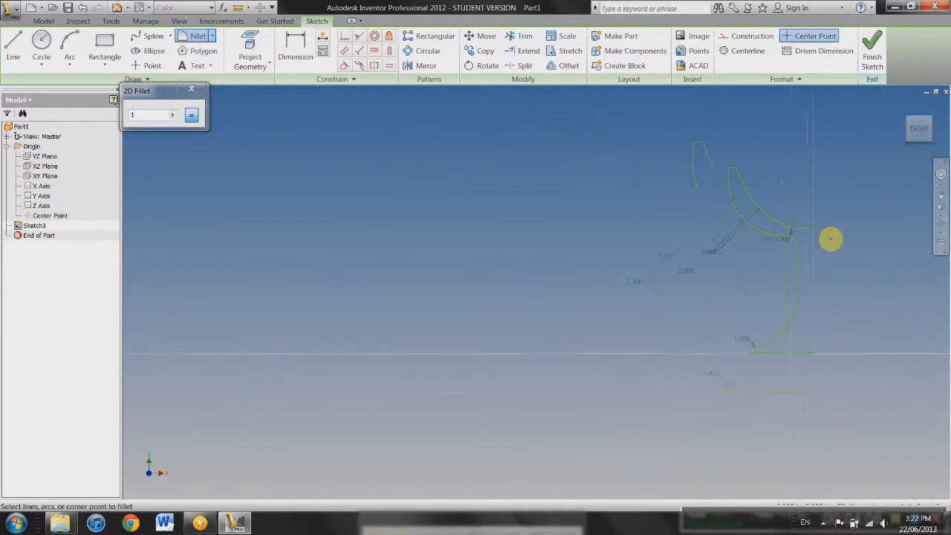
scroll(842, 269, up, 2)
key(Escape)
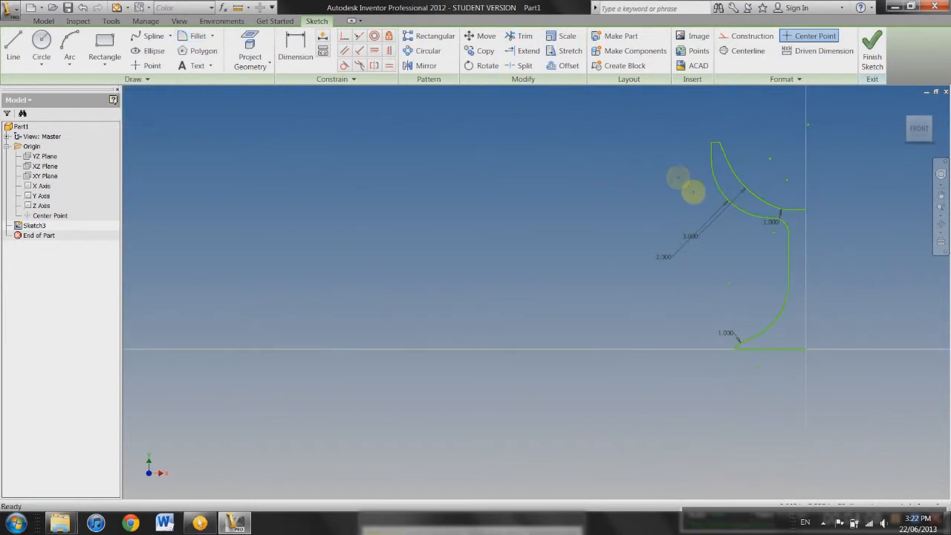
Close the goblet profile with a vertical line along the axis from the inner floor's end down to the origin.
key(l)
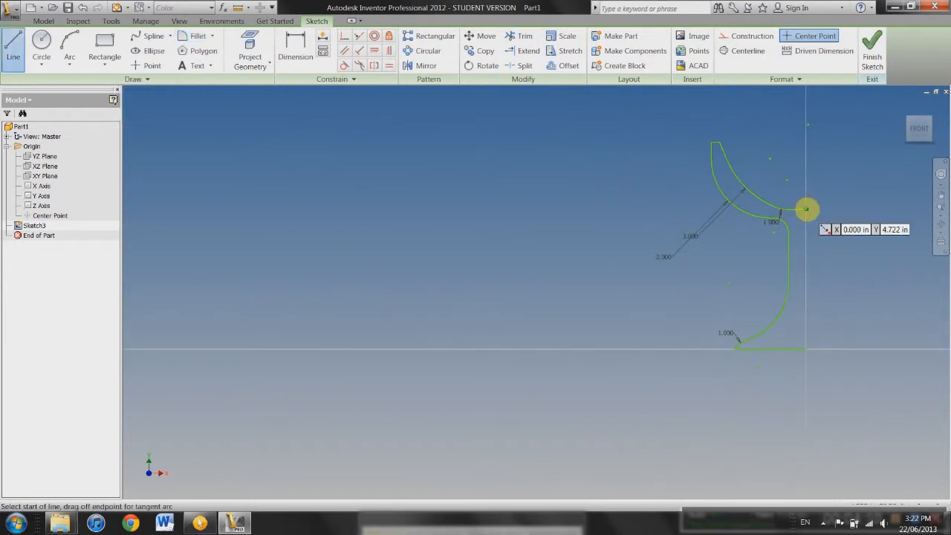
click(806, 208)
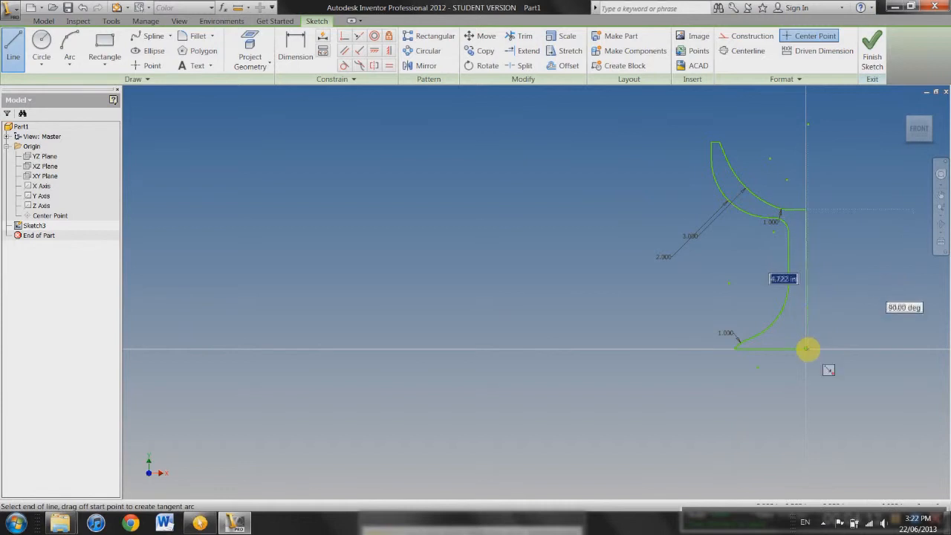
click(806, 348)
key(Escape)
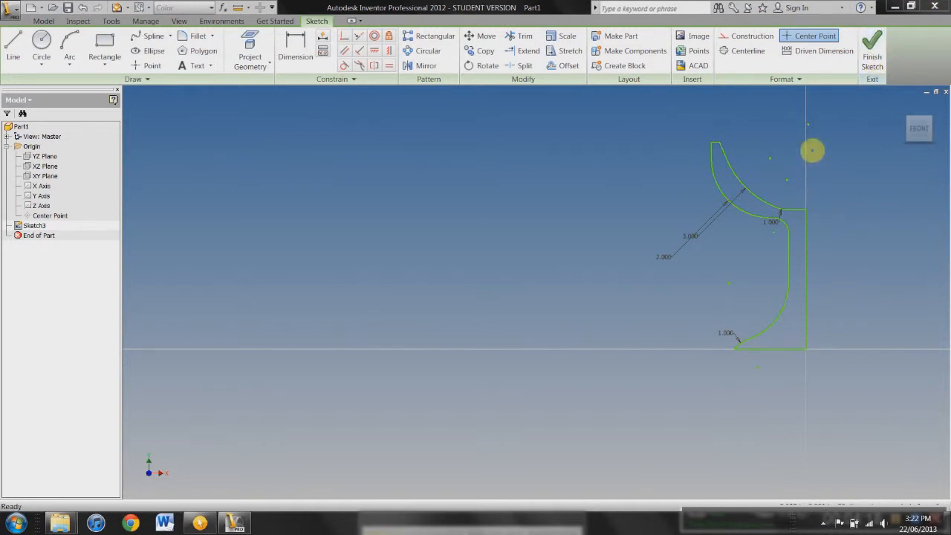
Finish the sketch and revolve the goblet profile as a full solid around its vertical axis line.
click(885, 49)
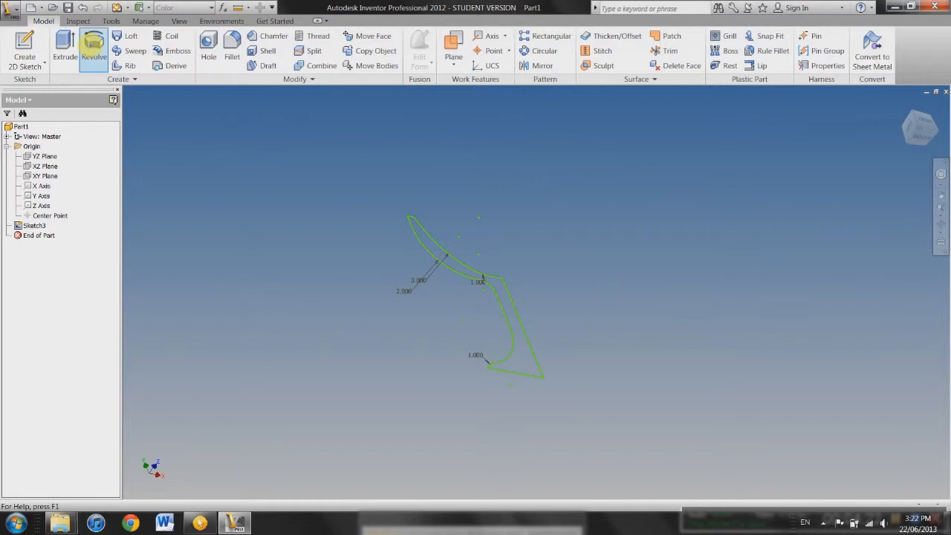
click(94, 46)
scroll(510, 287, up, 2)
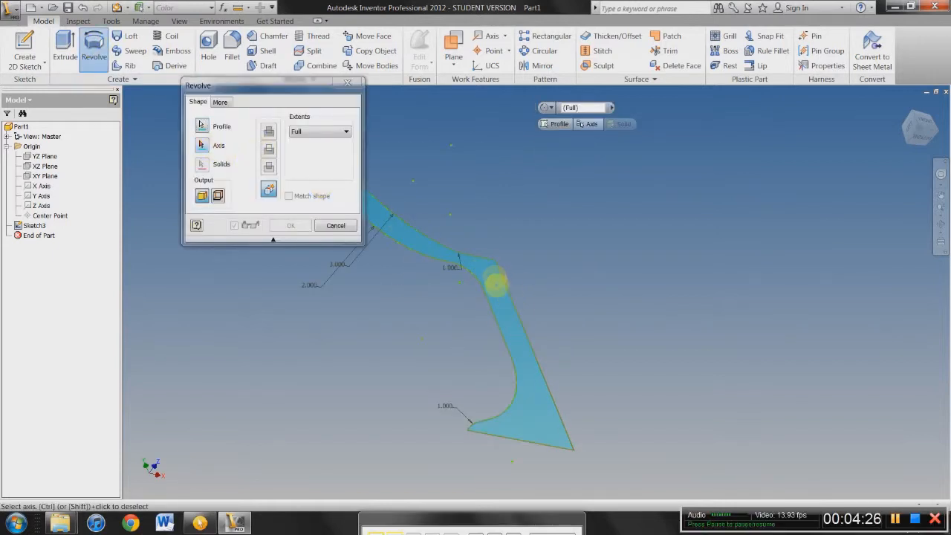
click(506, 289)
scroll(595, 288, down, 3)
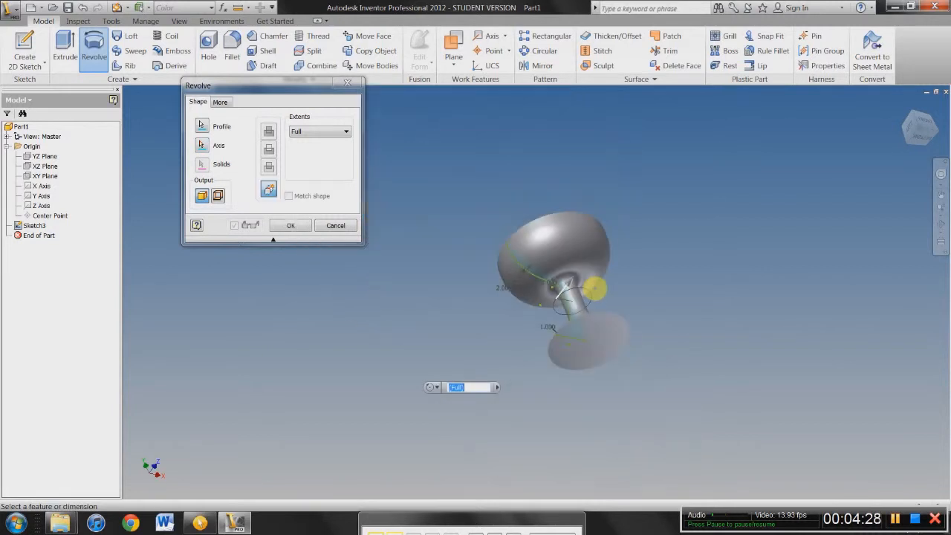
key(F4)
drag(516, 234, 616, 281)
click(291, 225)
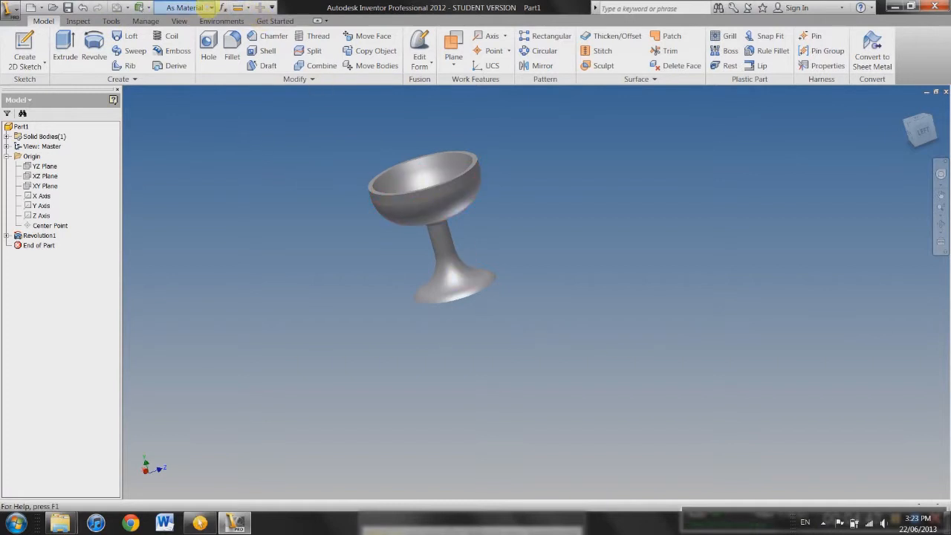
click(211, 7)
drag(272, 47, 277, 205)
click(317, 149)
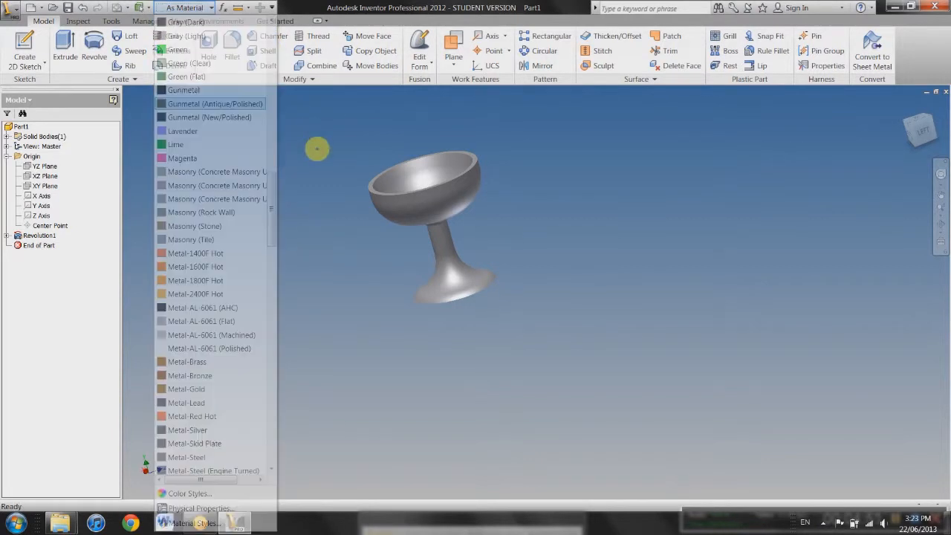
Give the revolved goblet the Glass colour.
click(186, 7)
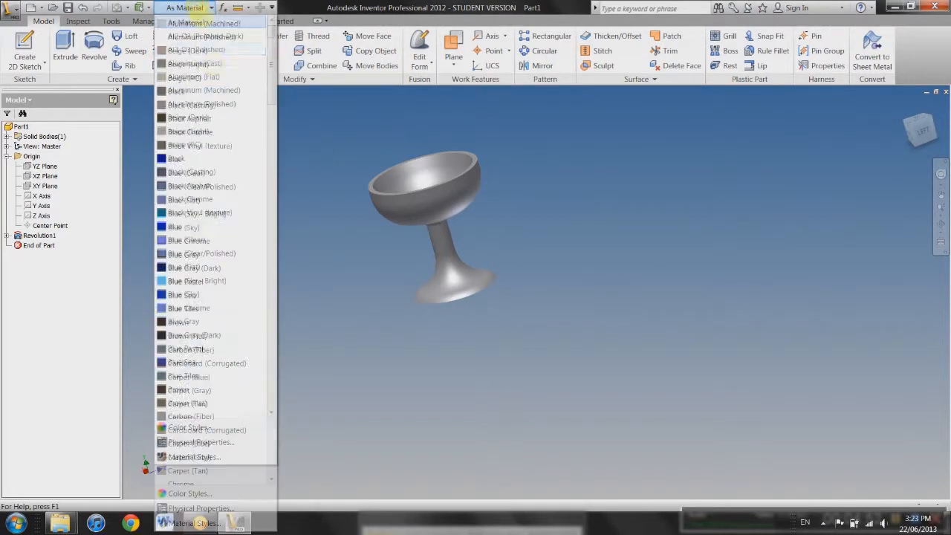
drag(268, 45, 267, 158)
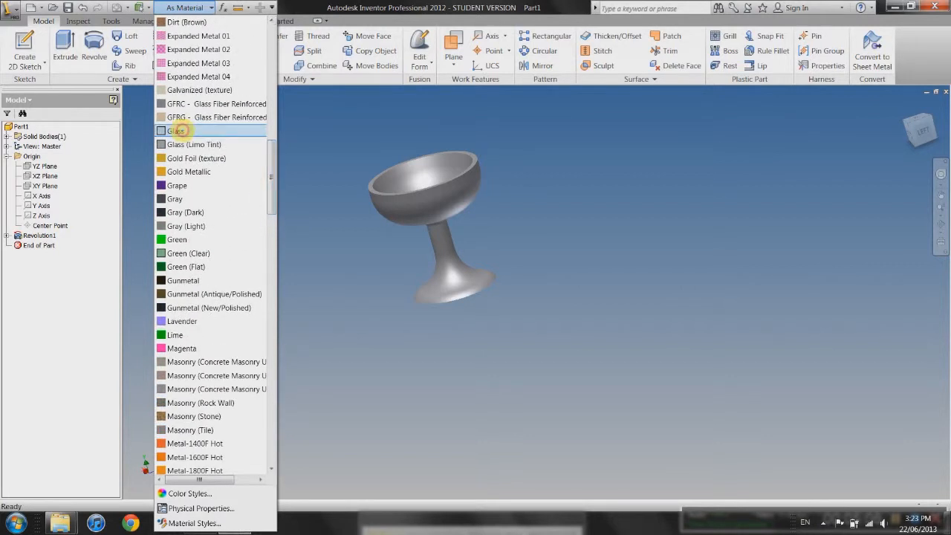
click(179, 131)
scroll(453, 187, down, 5)
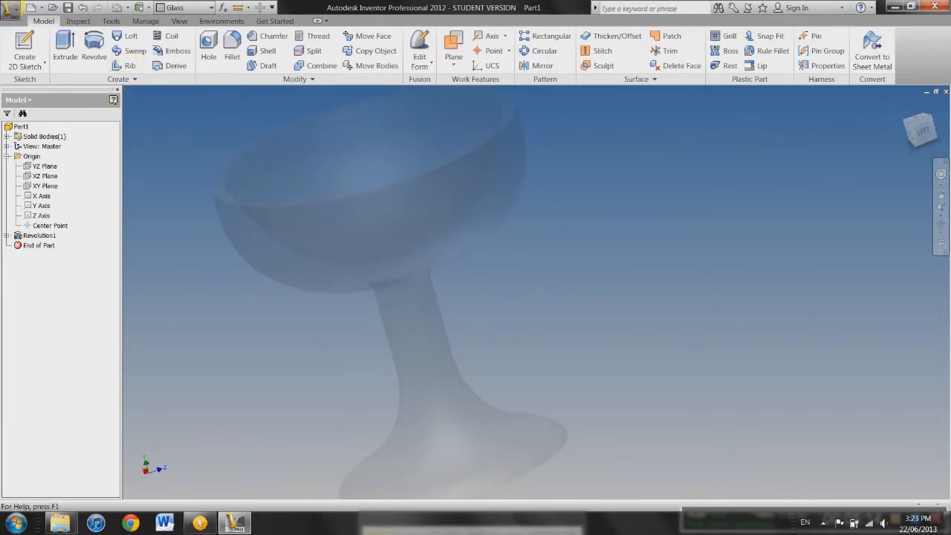
Save the part under the file name "wine glass" as an Inventor part.
click(10, 10)
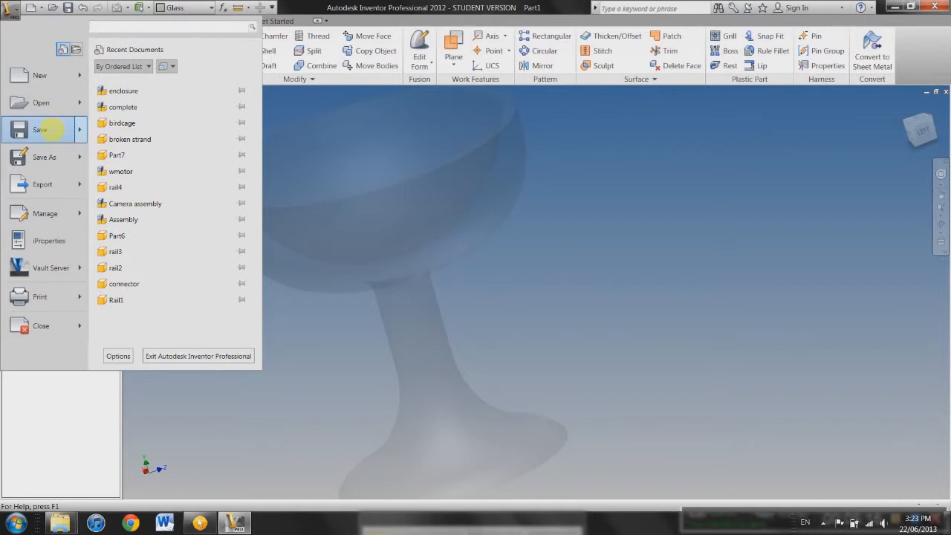
click(39, 129)
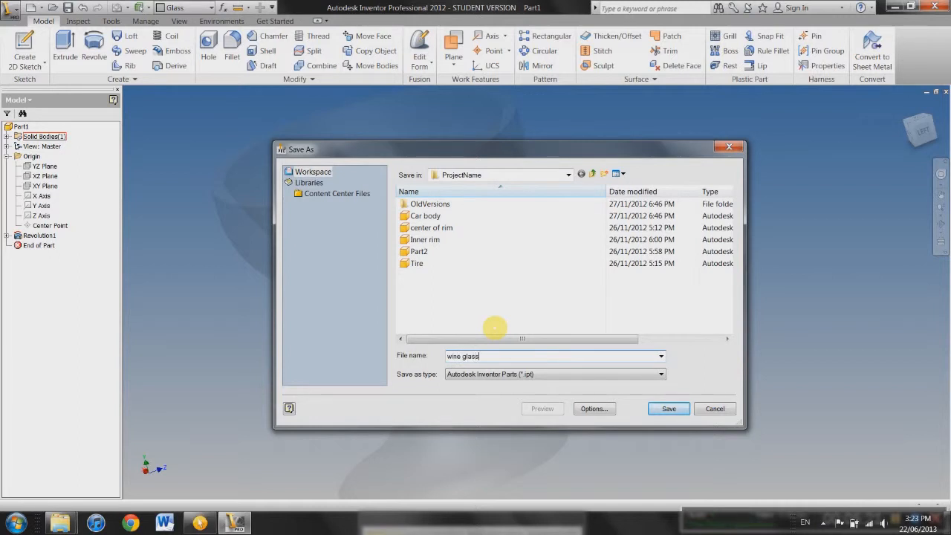
key(Return)
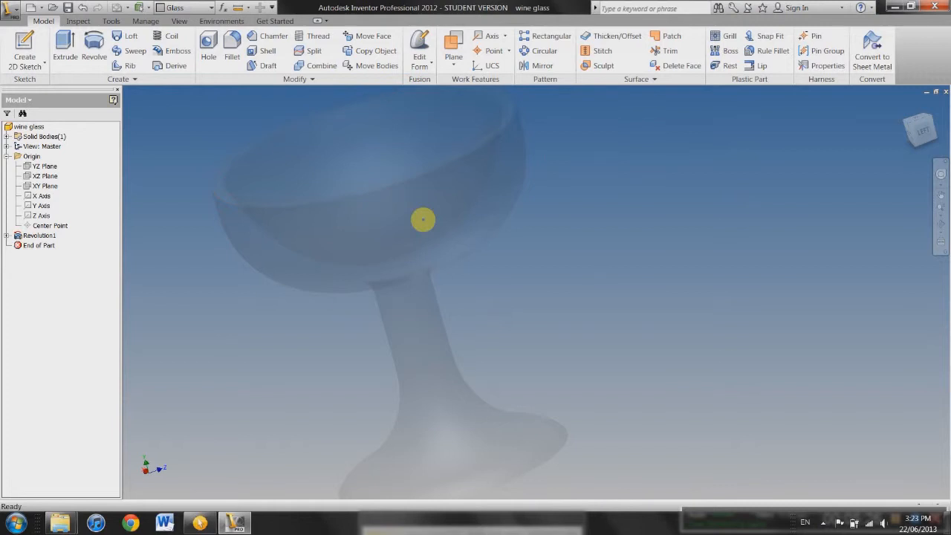
Create a new part file from the Standard.ipt template.
scroll(423, 218, down, 3)
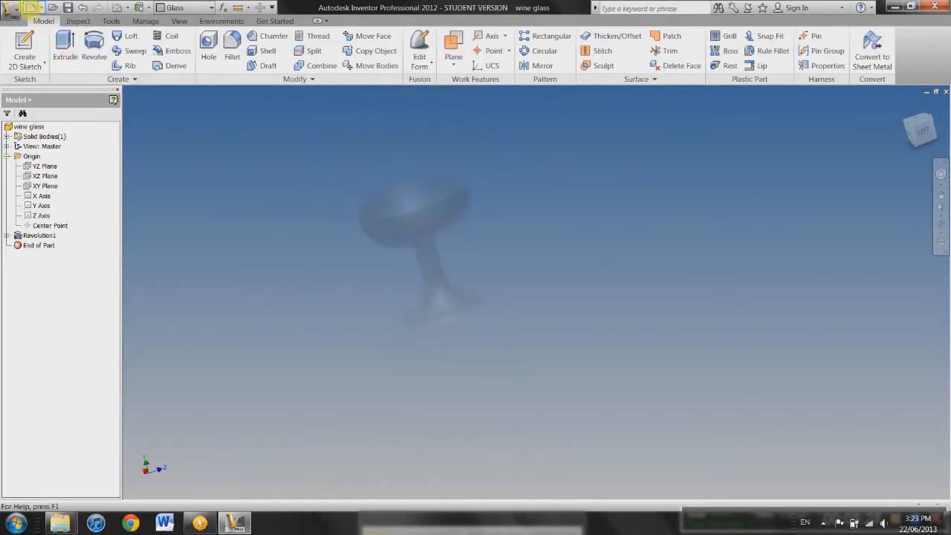
click(30, 8)
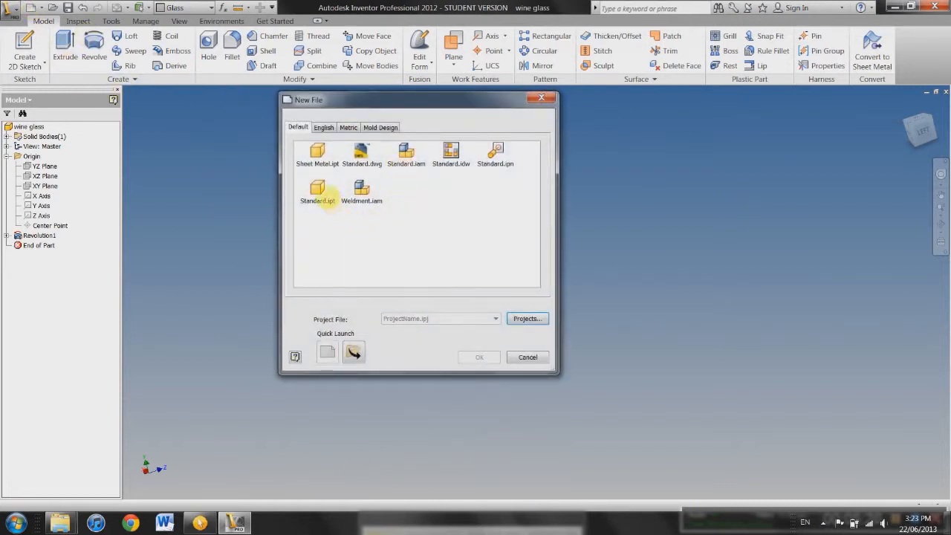
double_click(318, 189)
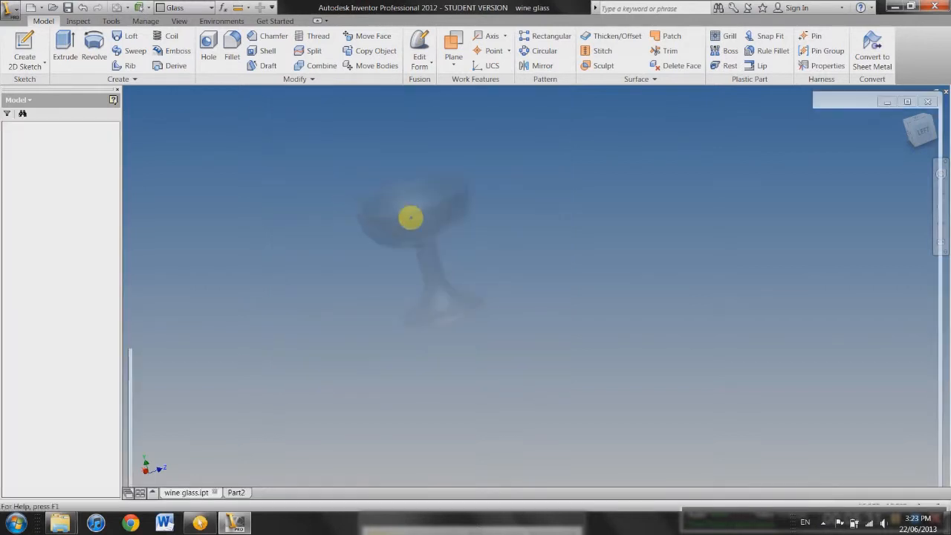
middle_drag(522, 266, 472, 214)
scroll(361, 138, down, 4)
middle_drag(402, 181, 241, 92)
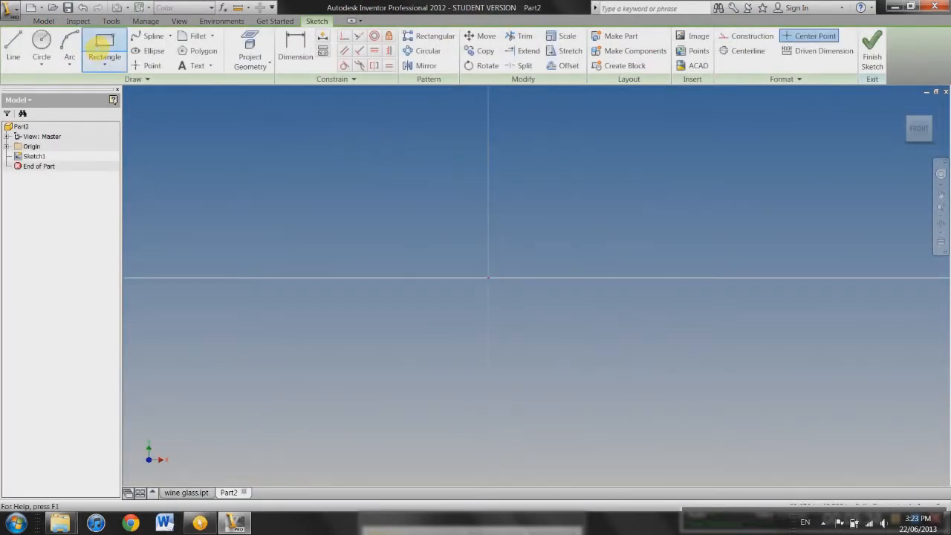
click(115, 58)
click(262, 139)
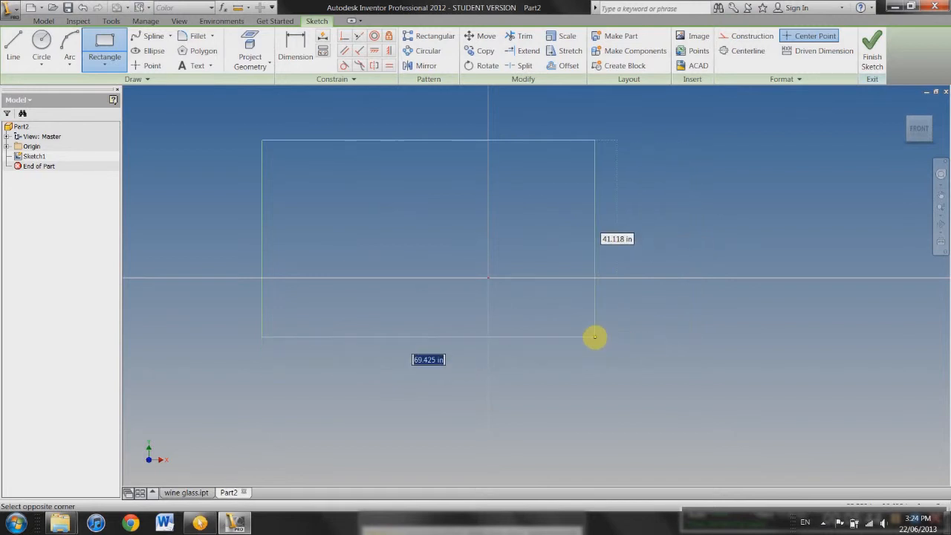
key(Escape)
Sketch an upright rectangle 20 in wide and 30 in high to the left of the vertical axis.
click(104, 45)
click(333, 169)
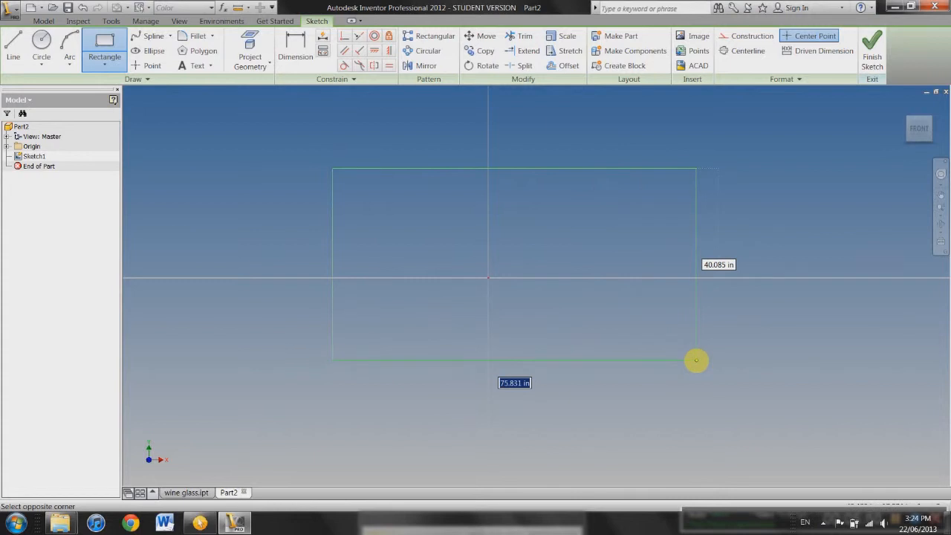
key(Tab)
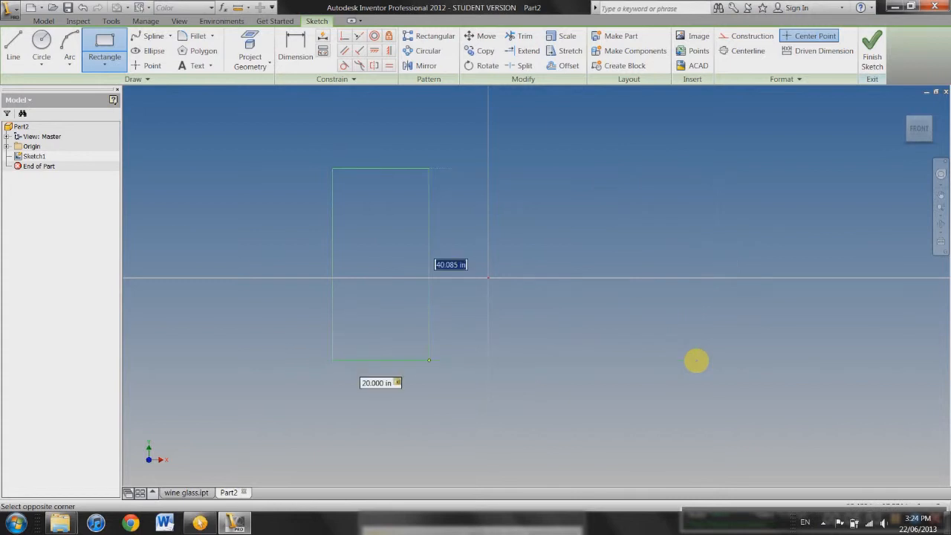
text(30)
key(Return)
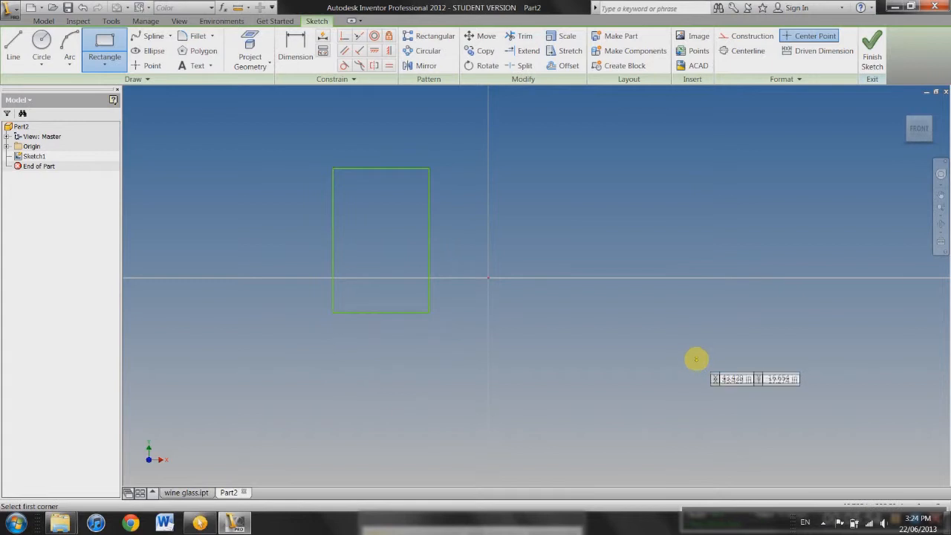
key(Escape)
Finish the sketch and extrude the rectangle 1 in into a solid plate.
click(919, 129)
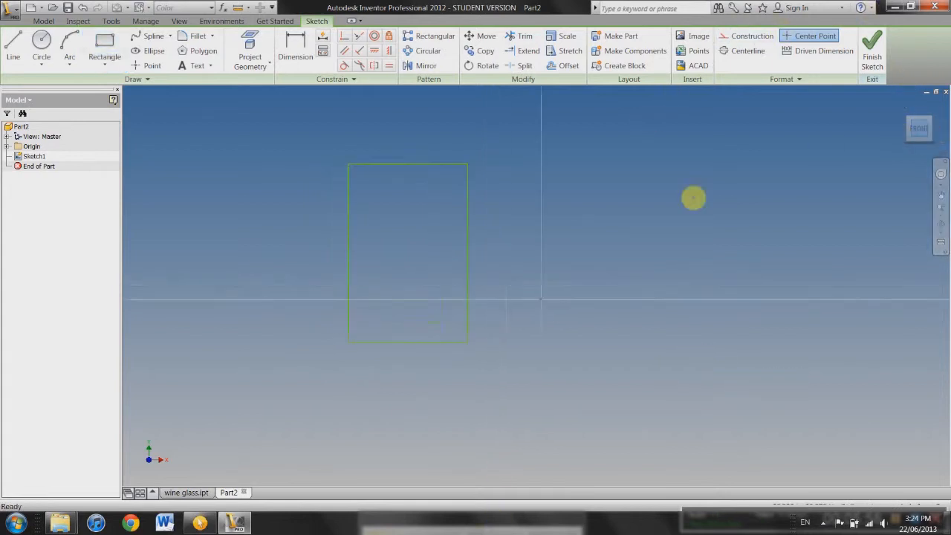
click(873, 58)
right_click(734, 257)
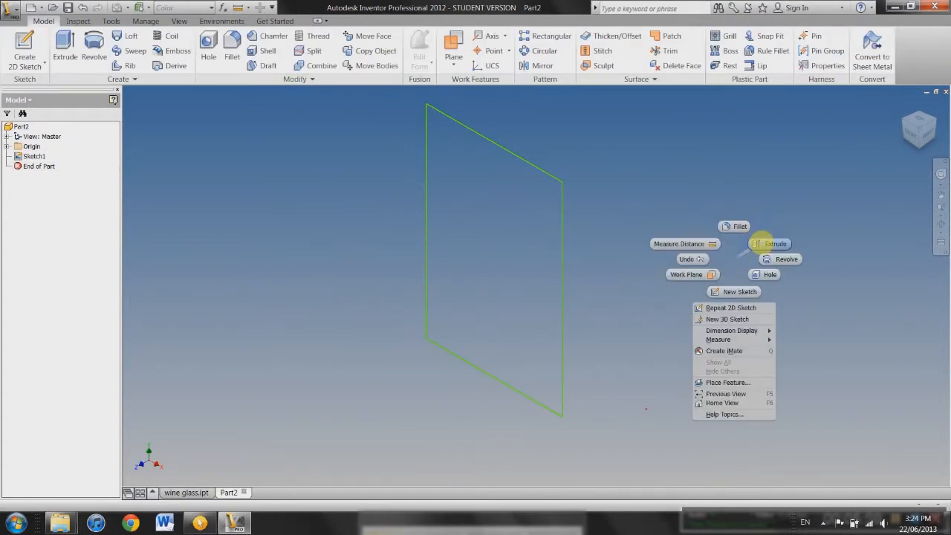
click(765, 243)
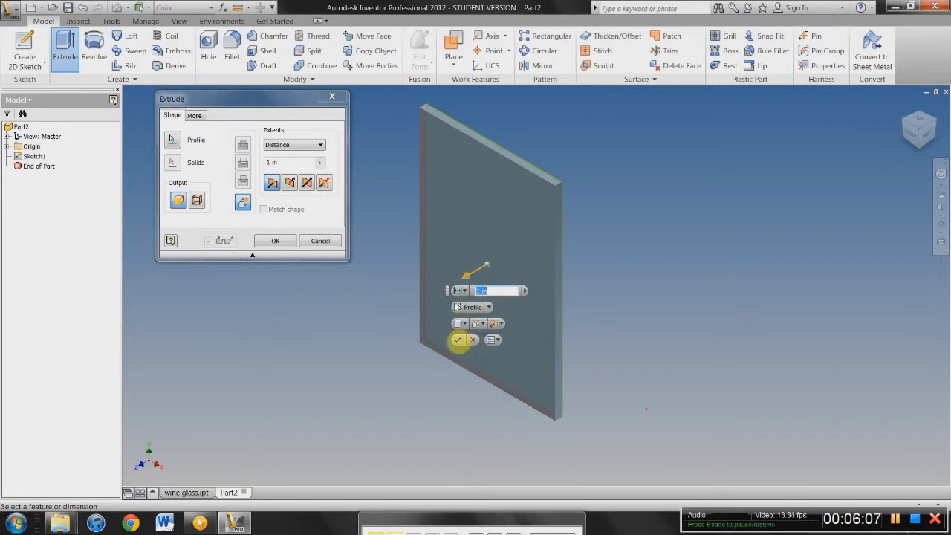
click(457, 340)
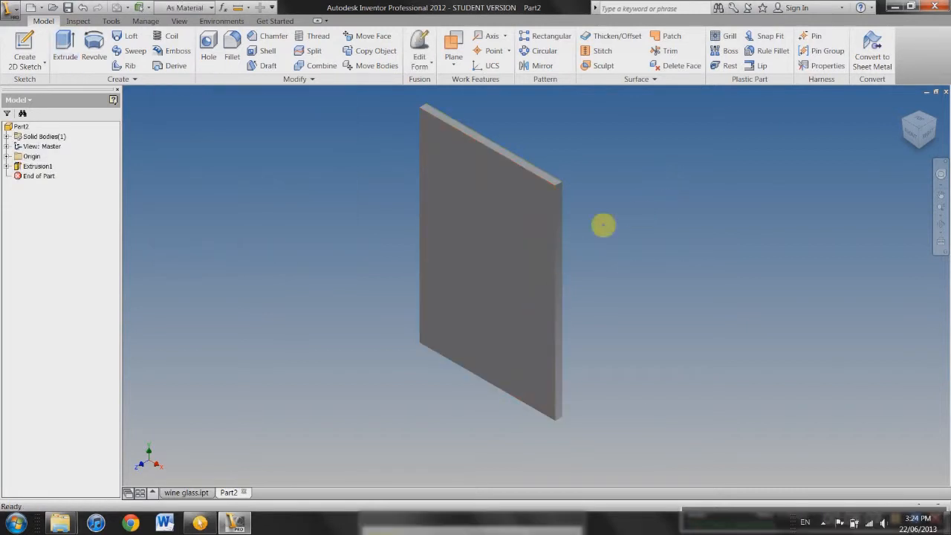
Start a new sketch on the large front face of the plate.
click(461, 182)
right_click(461, 182)
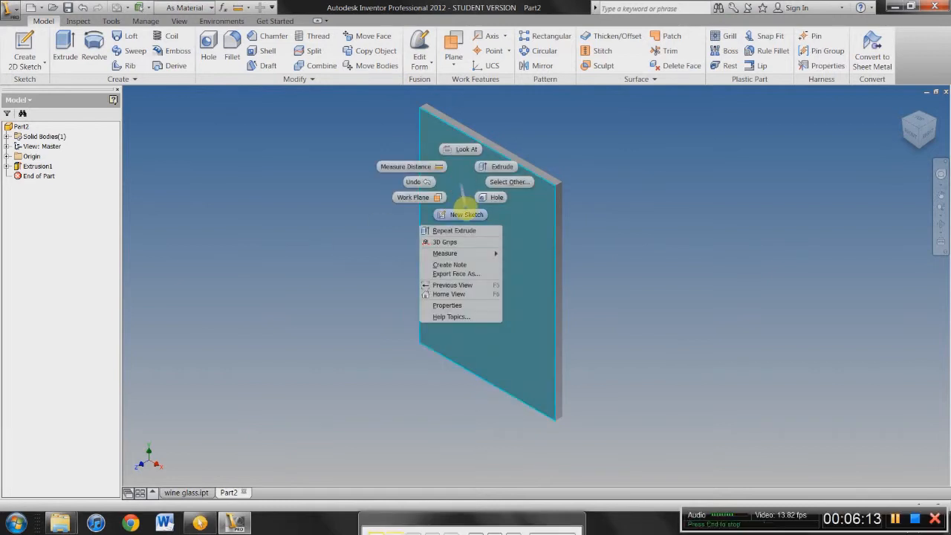
click(466, 214)
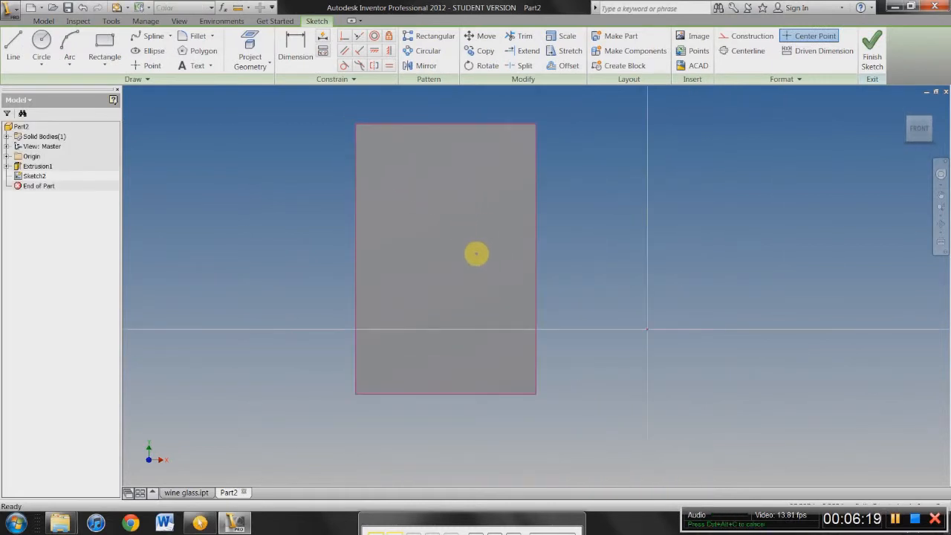
Sketch a small rectangle about 2.3 in wide and 1.7 in high just inside the plate's upper-left corner.
click(104, 48)
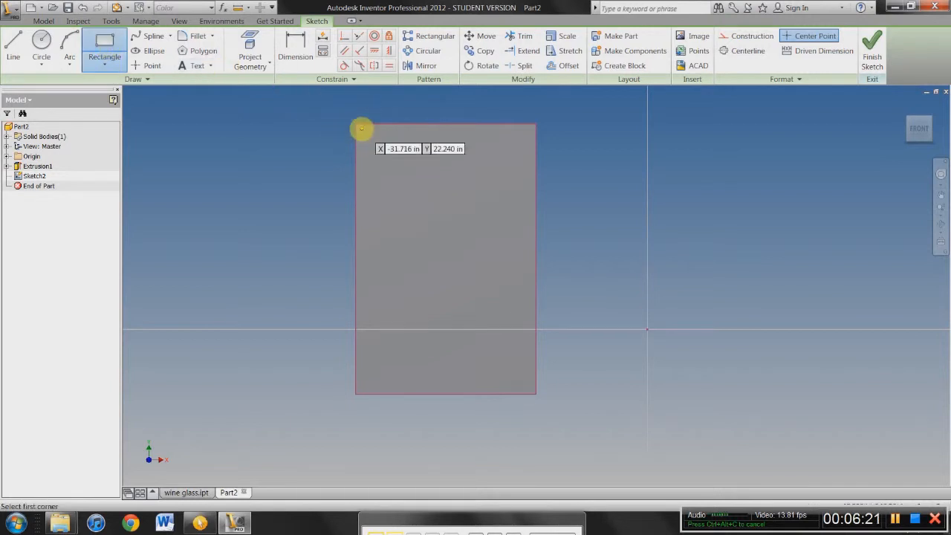
scroll(370, 138, up, 2)
click(369, 136)
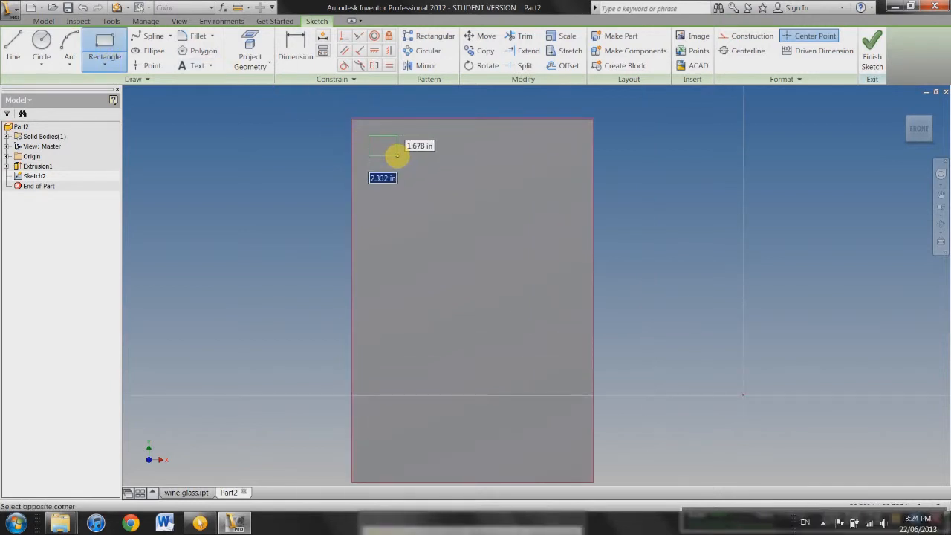
click(395, 156)
key(Escape)
scroll(489, 113, down, 1)
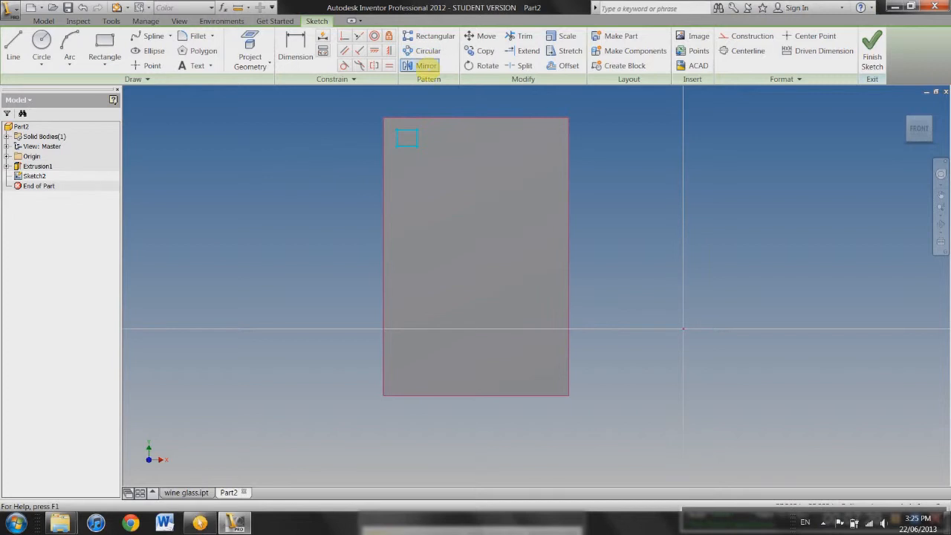
Draw a horizontal line about 9.2 in long inward from the midpoint of the plate's left edge.
key(l)
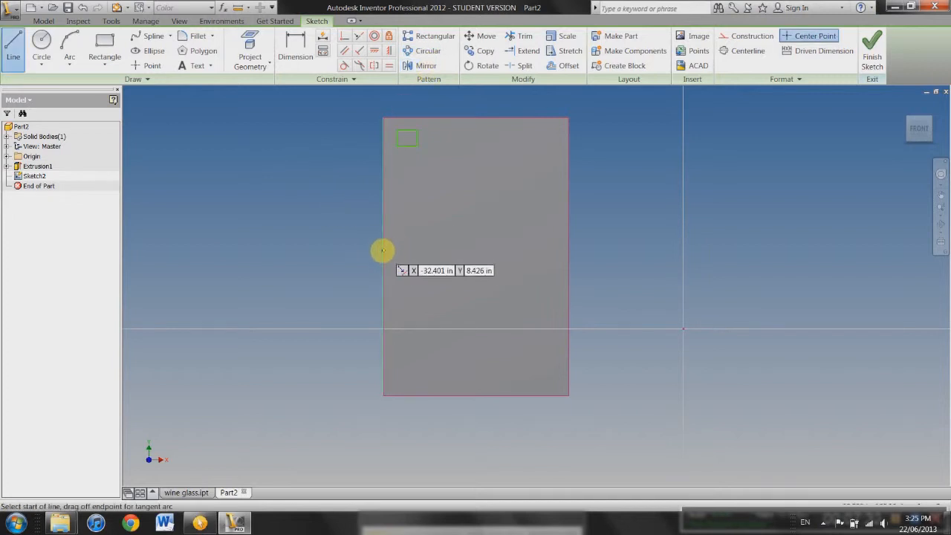
click(383, 257)
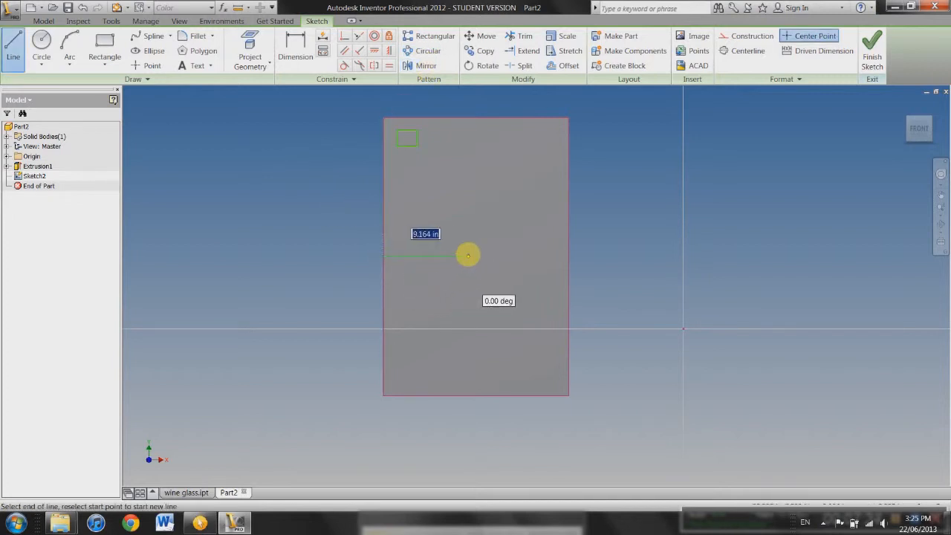
key(Escape)
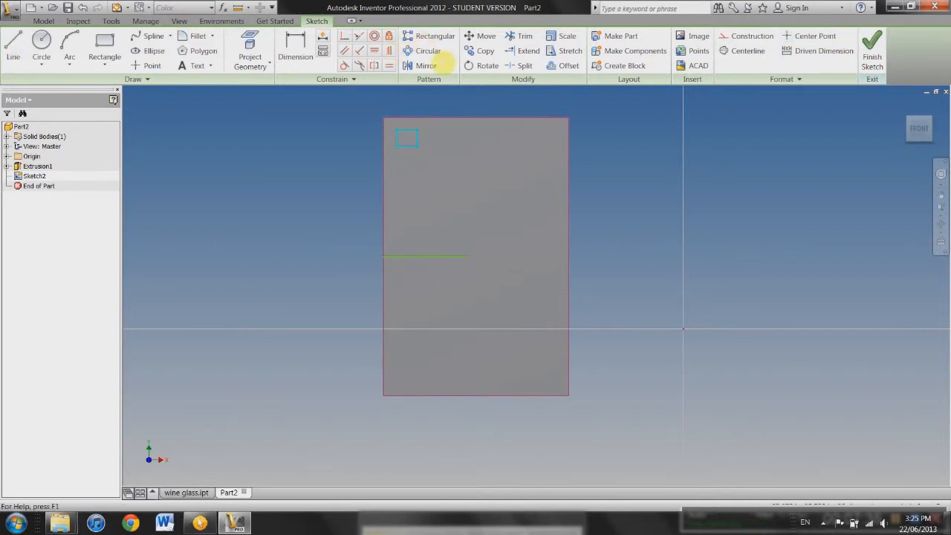
Mirror the small rectangle about the horizontal line to the plate's lower-left corner.
click(421, 65)
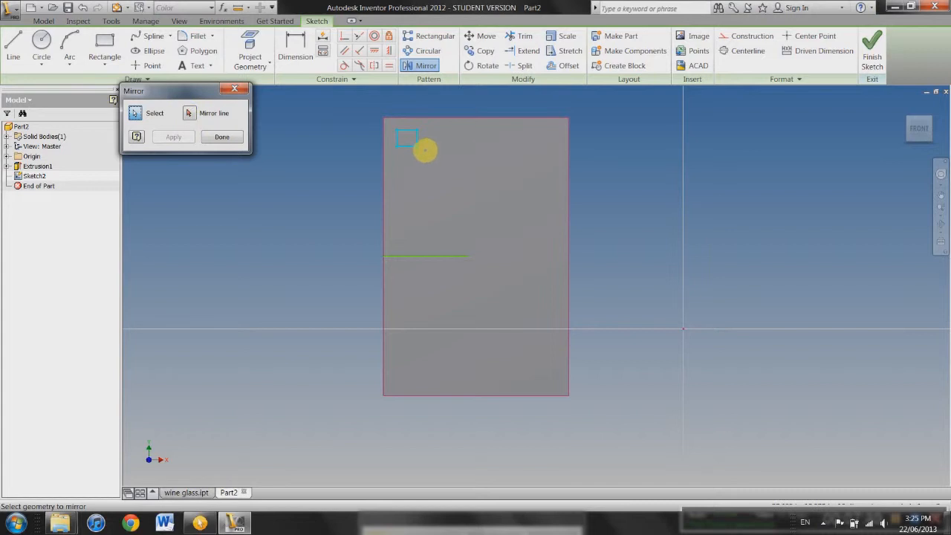
drag(439, 161, 394, 124)
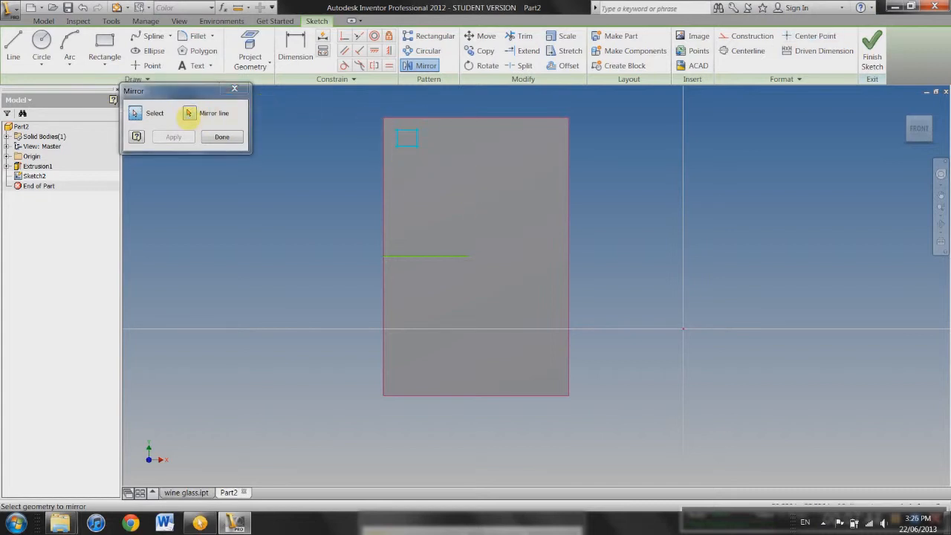
click(189, 113)
click(447, 258)
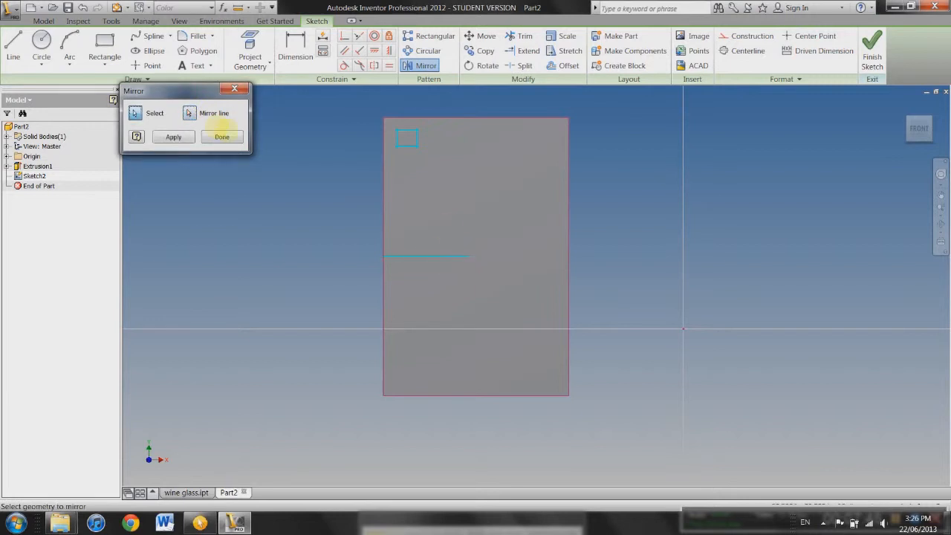
click(186, 136)
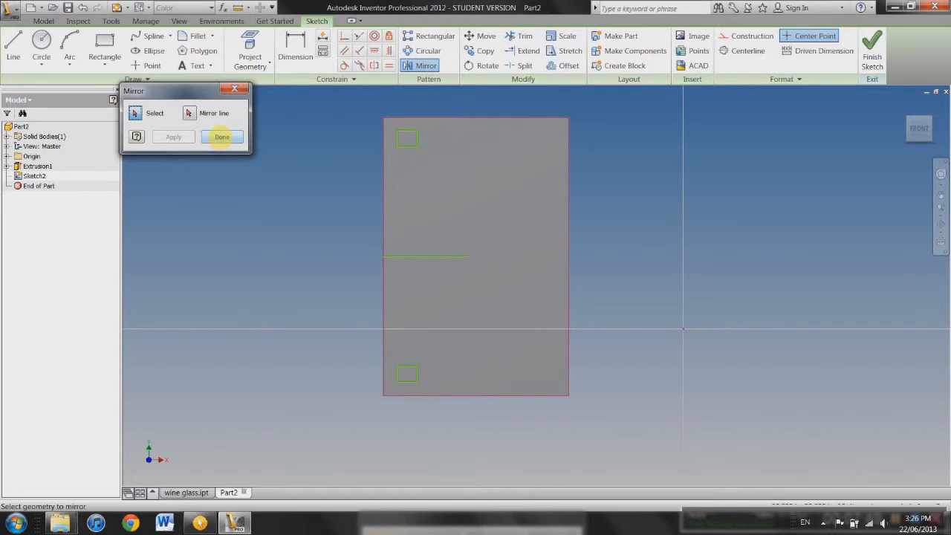
click(222, 137)
Delete the horizontal line and draw a vertical line upward from the midpoint of the plate's bottom edge.
click(453, 257)
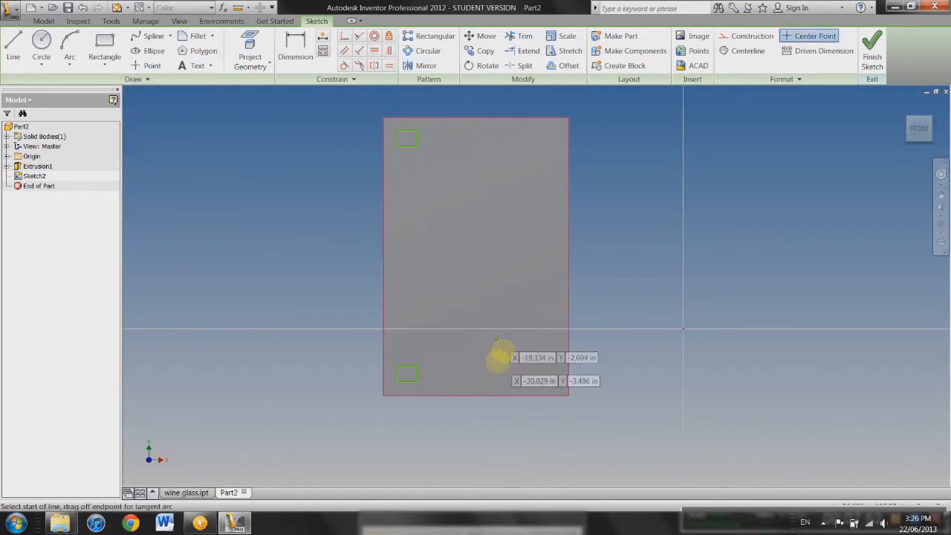
key(l)
click(476, 394)
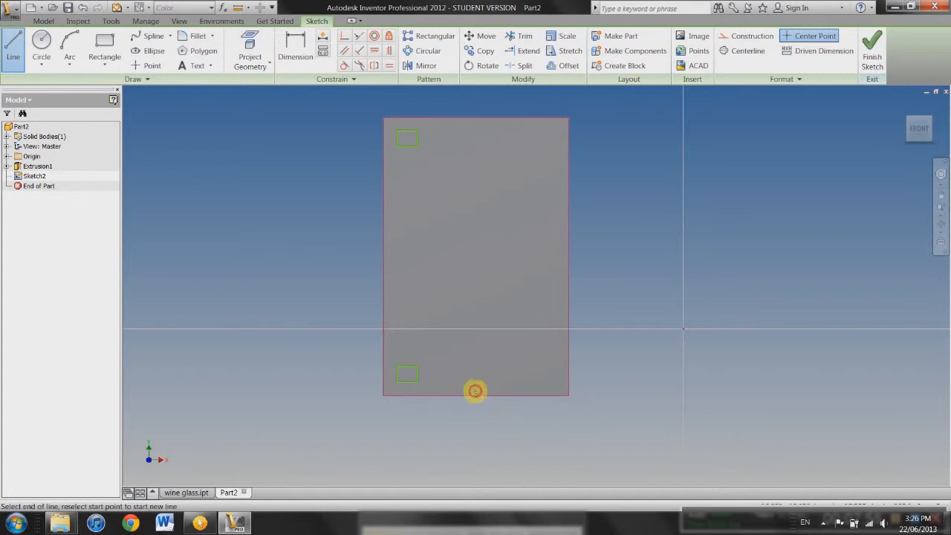
key(Escape)
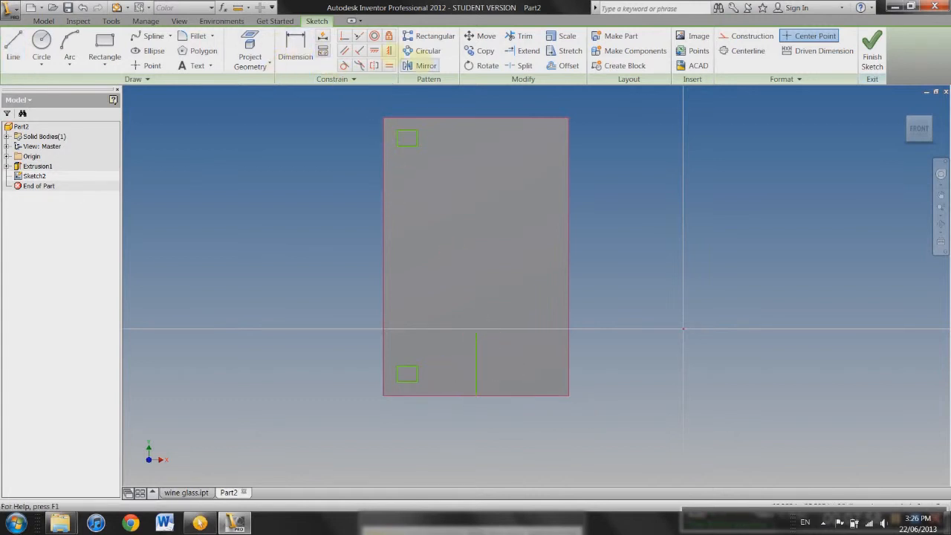
Mirror both small rectangles about the vertical line to the plate's right-hand corners.
click(429, 65)
mouse_move(434, 386)
mouse_down()
mouse_move(409, 129)
mouse_move(391, 123)
mouse_up()
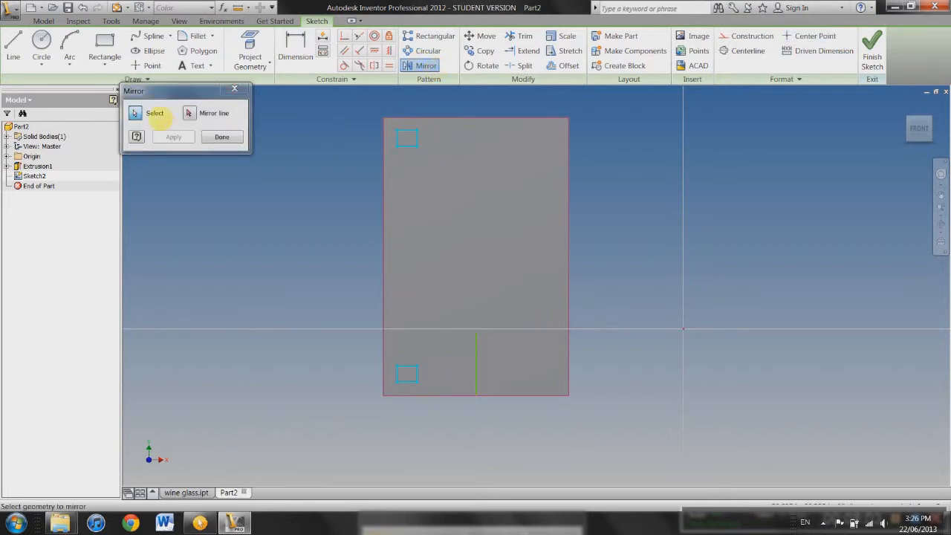
click(188, 113)
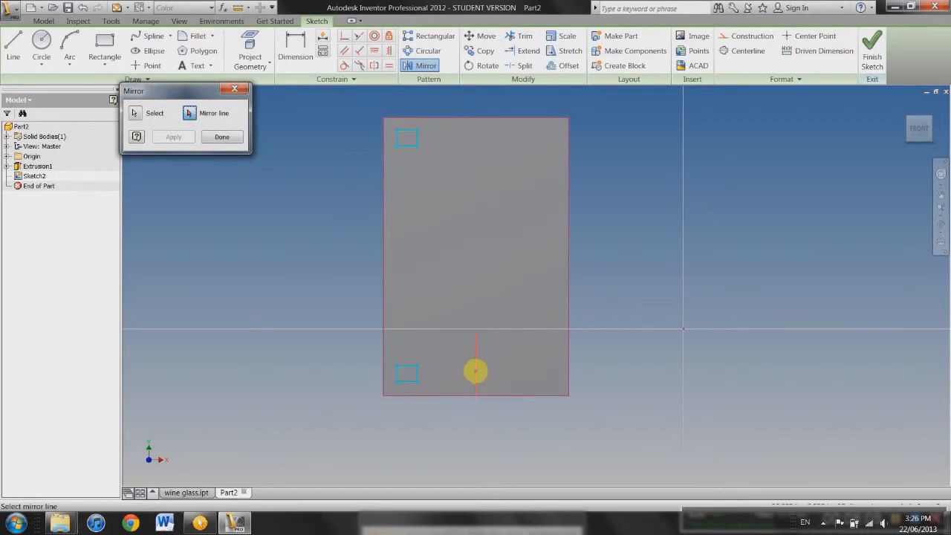
click(475, 372)
click(173, 137)
click(222, 137)
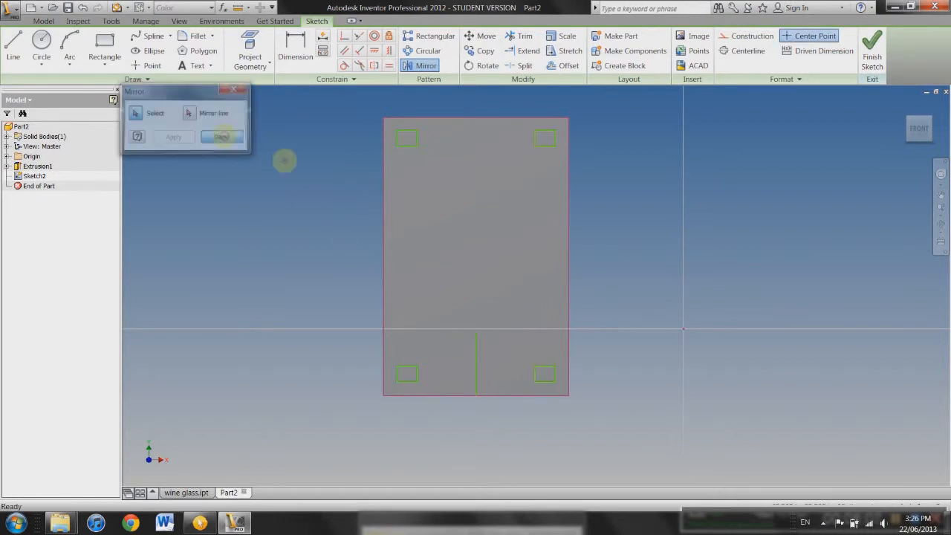
Finish the sketch and extrude the four small corner rectangles 20 in outward from the plate as legs.
click(872, 67)
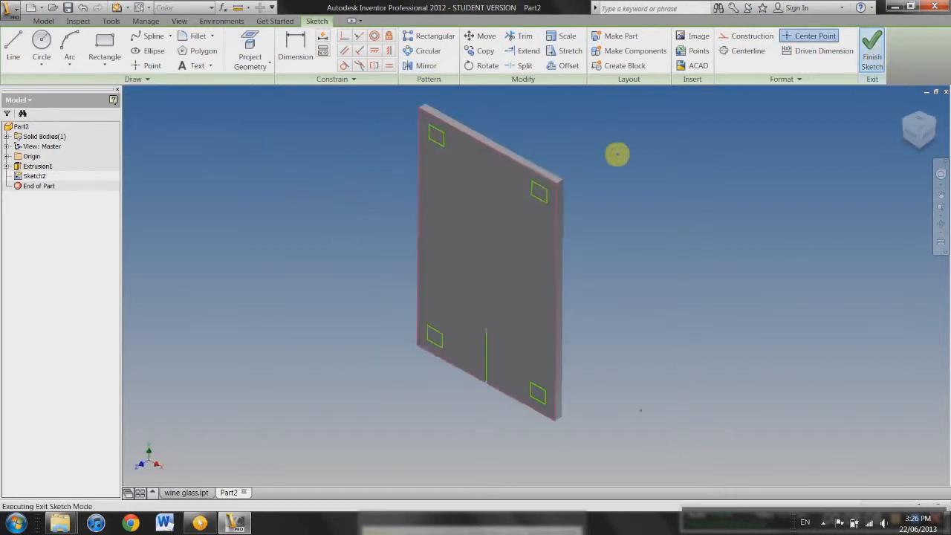
right_click(616, 153)
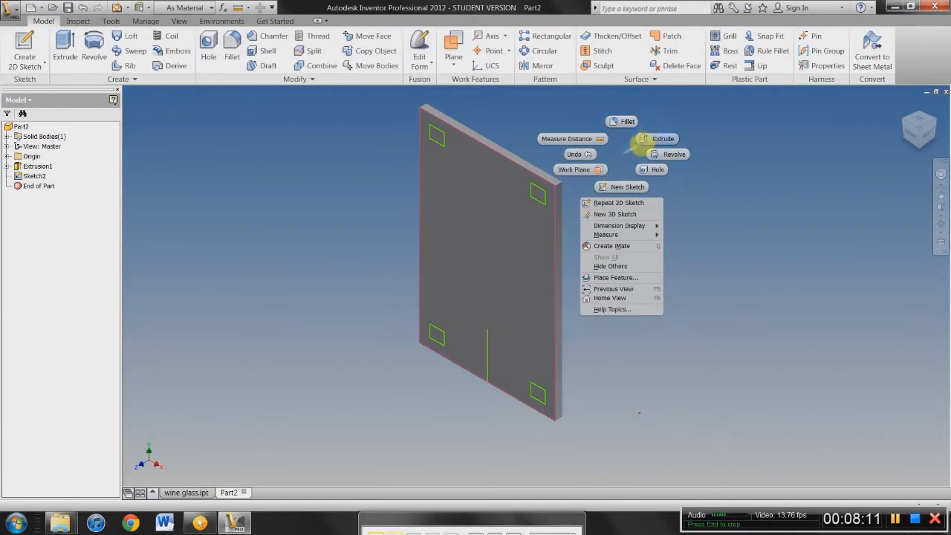
click(647, 139)
click(535, 192)
click(434, 136)
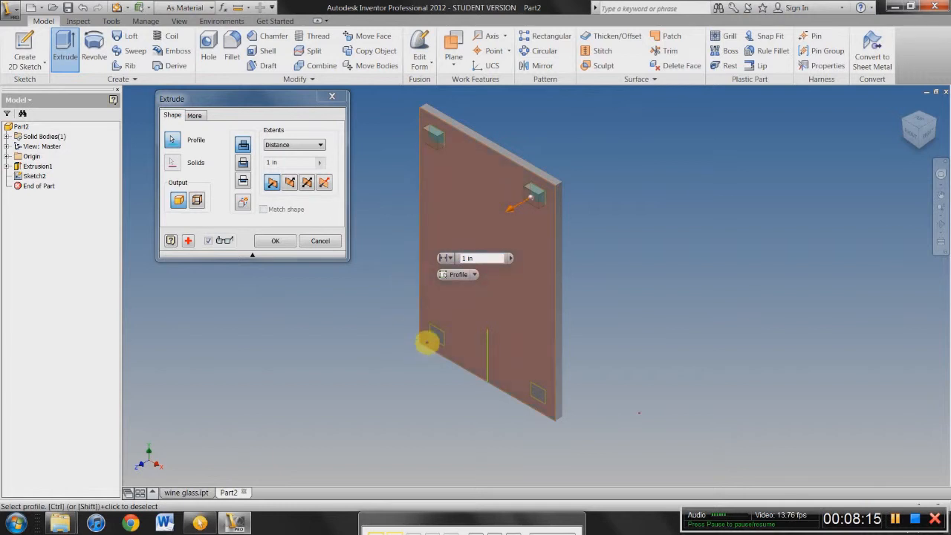
click(431, 334)
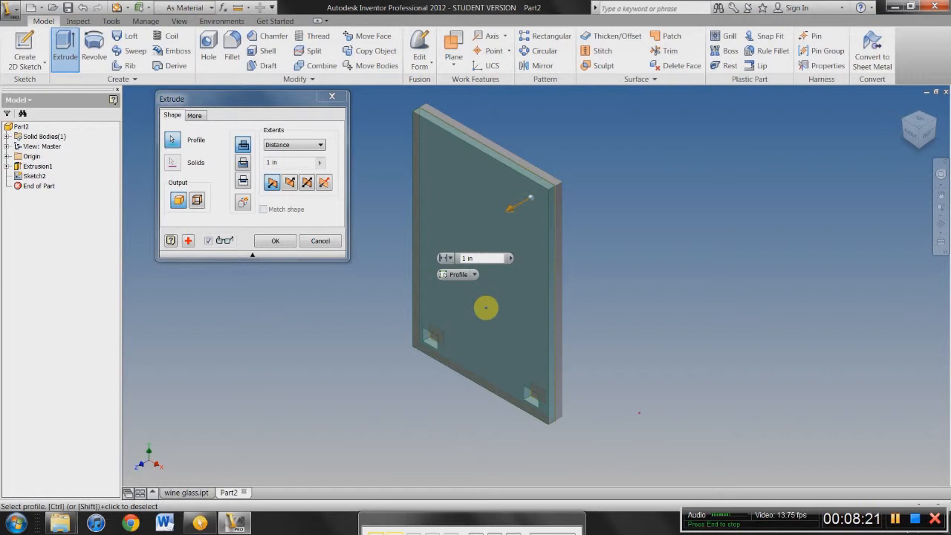
ctrl+click(498, 303)
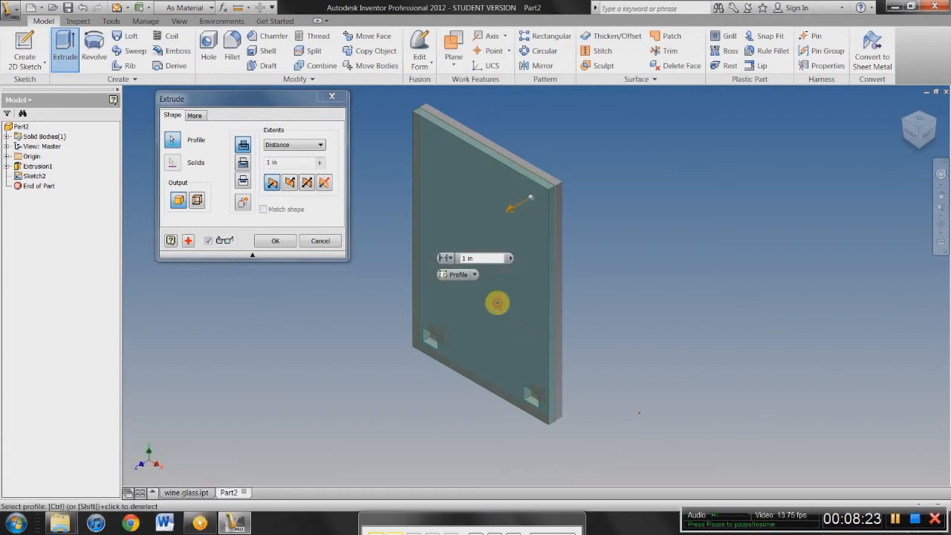
ctrl+click(504, 316)
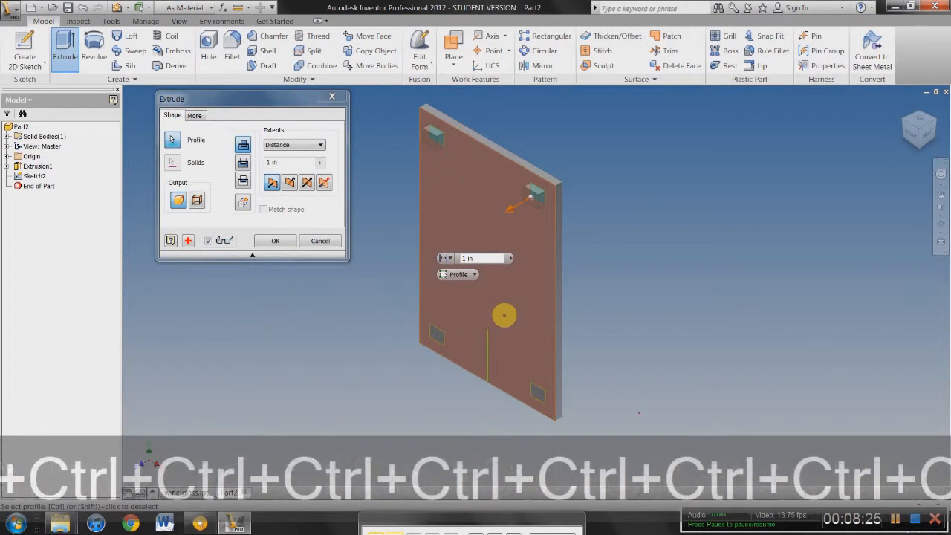
click(536, 393)
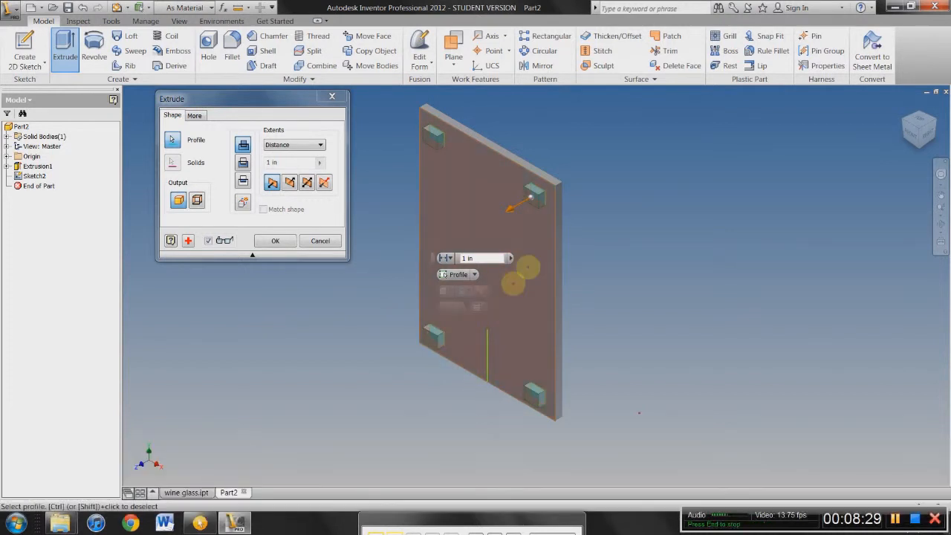
click(479, 257)
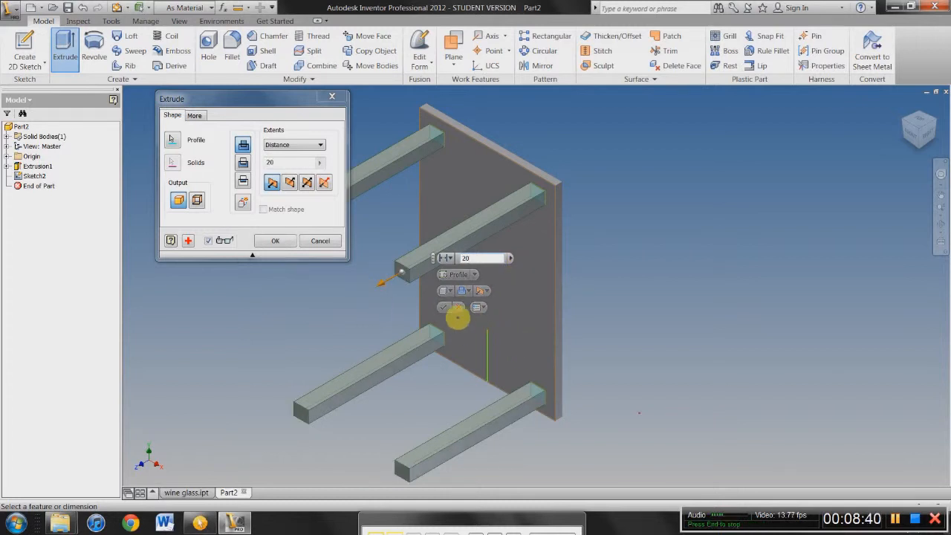
click(443, 306)
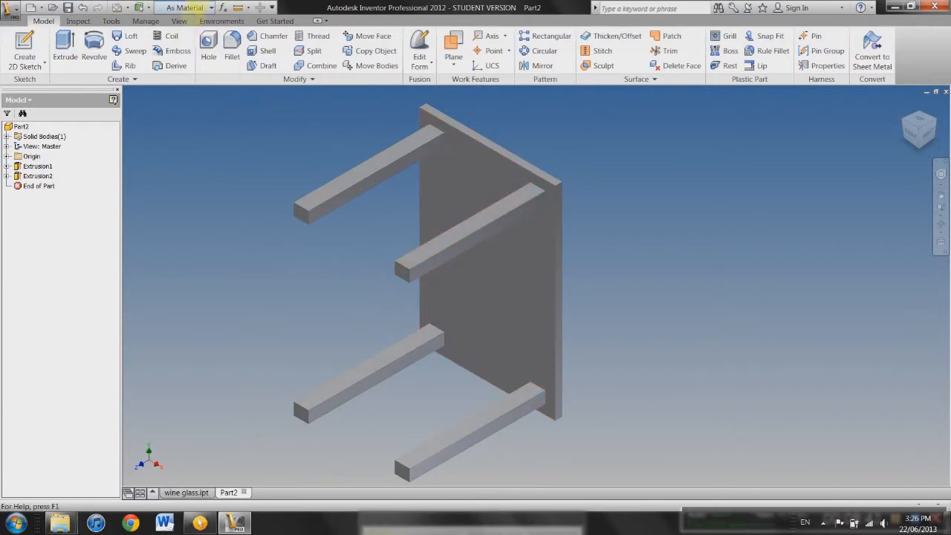
Apply the Wood (Oak) colour to the part and turn the model so it stands on its legs.
click(203, 7)
drag(270, 60, 272, 424)
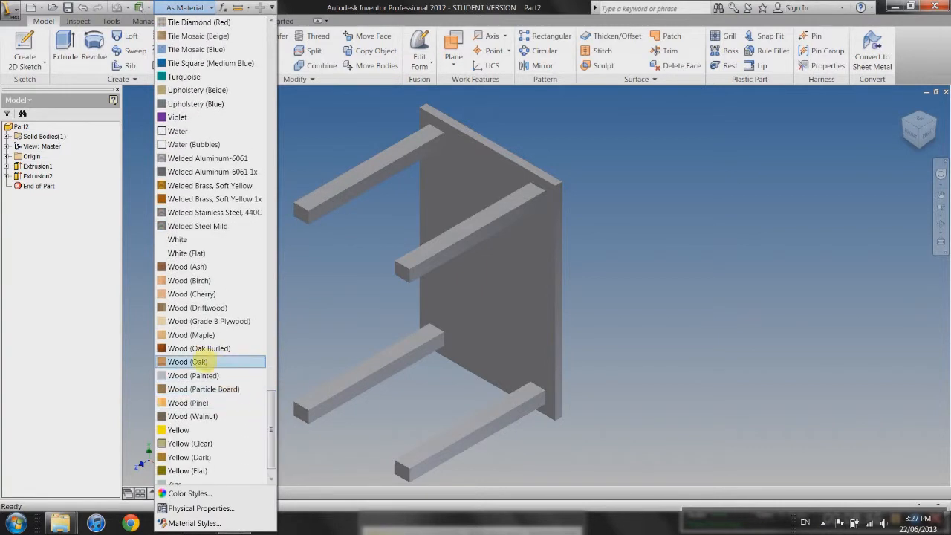
click(204, 362)
key(F4)
drag(430, 289, 406, 267)
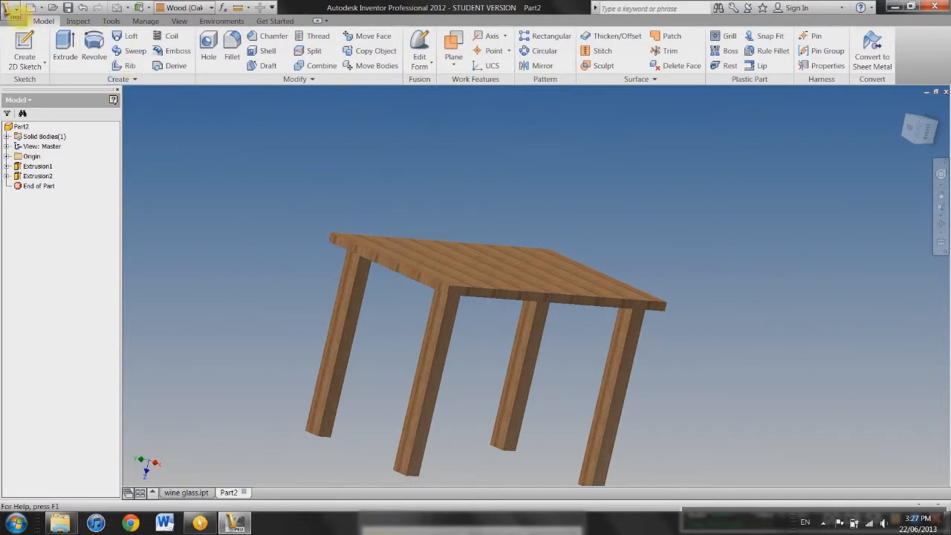
Save the part as table in the ProjectName folder.
click(13, 10)
click(44, 157)
text(table)
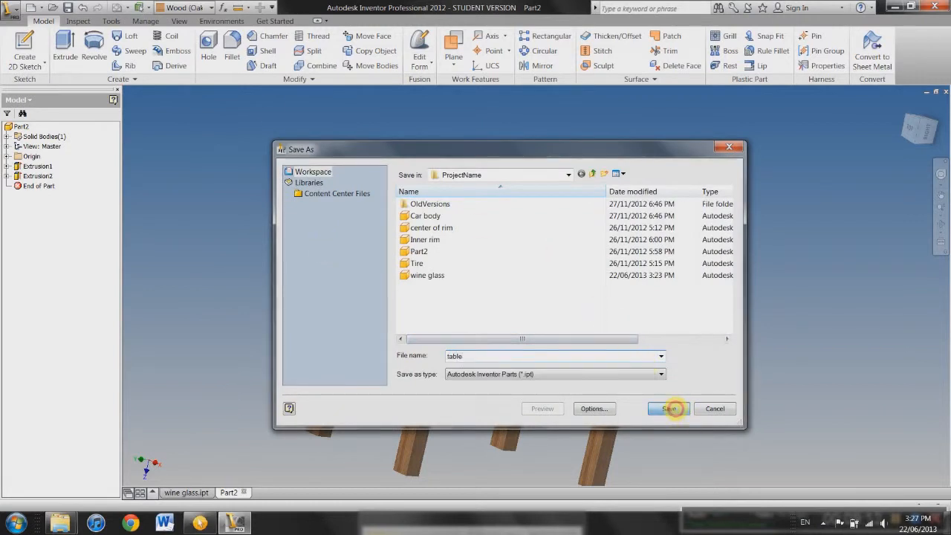
click(671, 409)
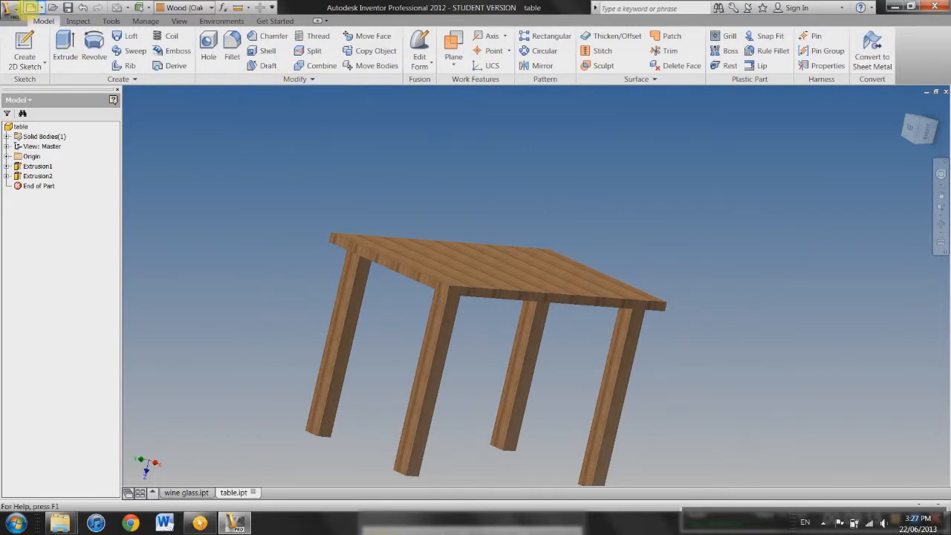
Create a new assembly from the Standard.iam template and place one table and one wine glass in it.
click(31, 7)
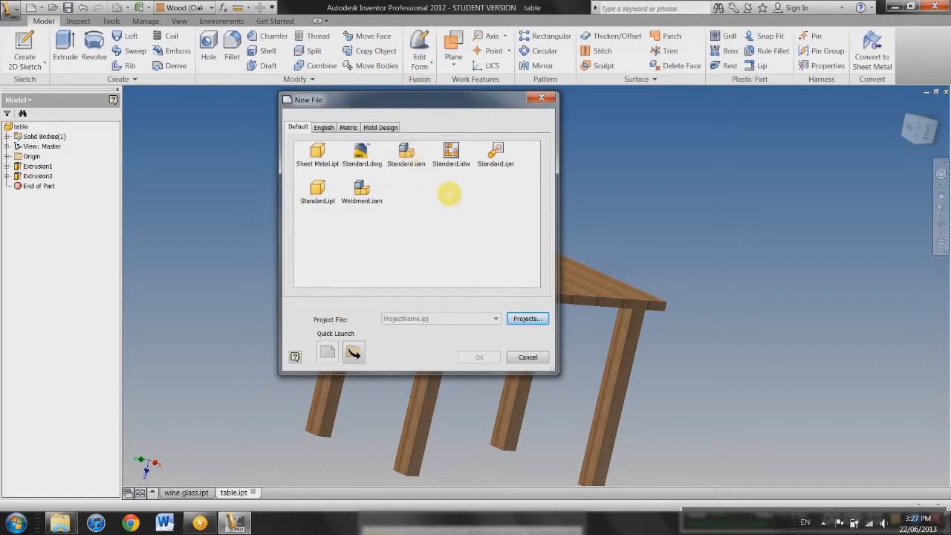
double_click(405, 151)
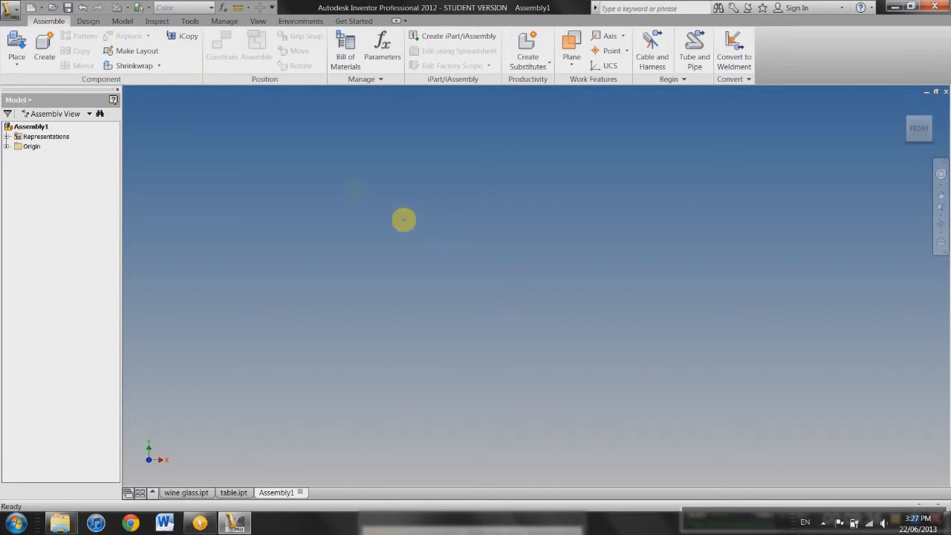
click(17, 42)
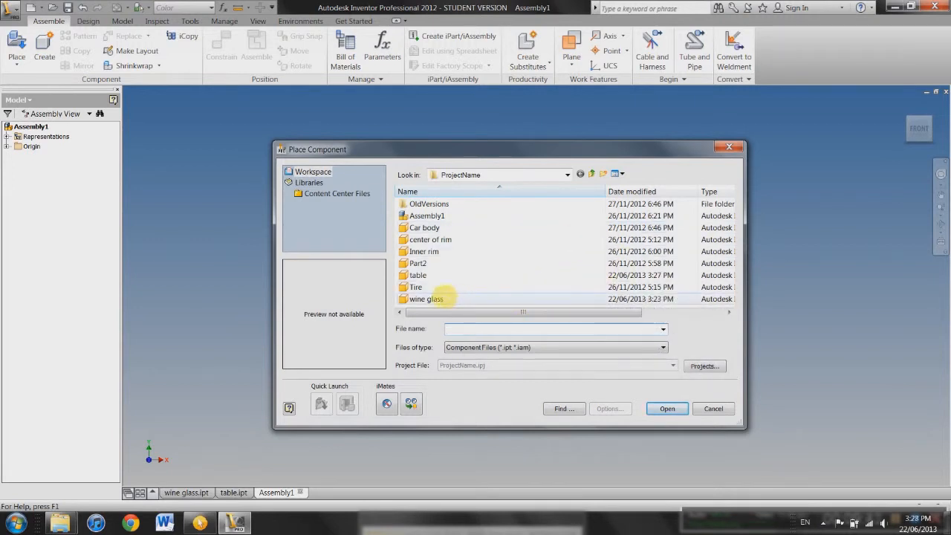
click(453, 299)
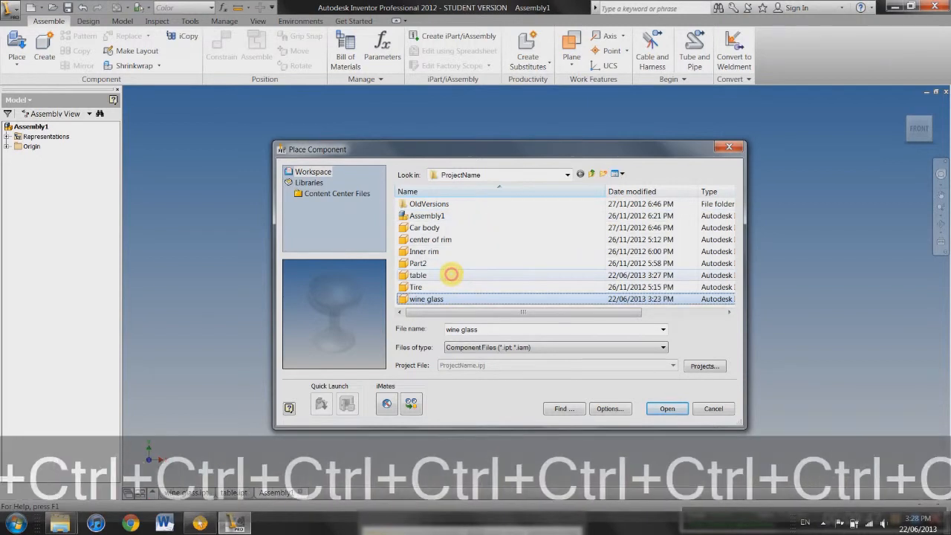
ctrl+click(453, 275)
click(668, 409)
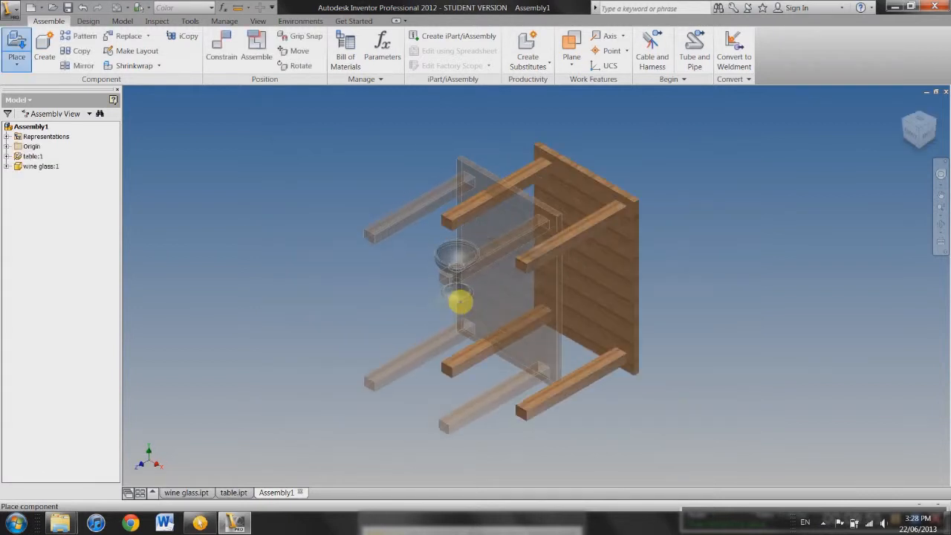
key(Escape)
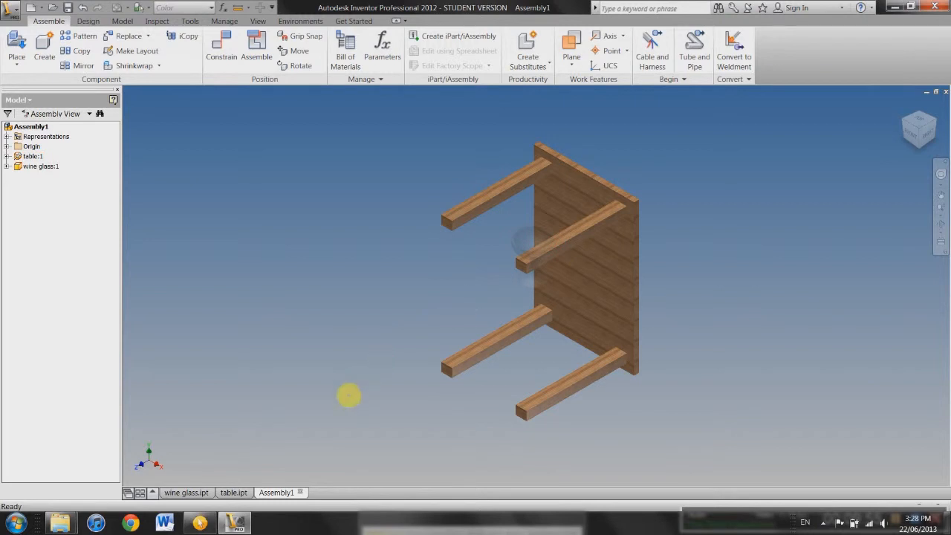
Change the wine glass part's colour to Aluminum (Cast), save the part and return to the assembly.
scroll(533, 238, up, 5)
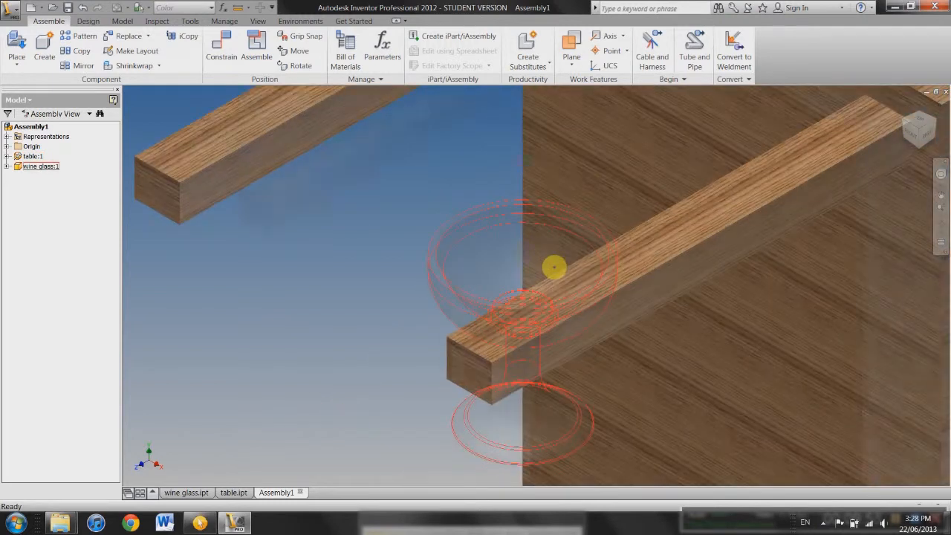
click(186, 493)
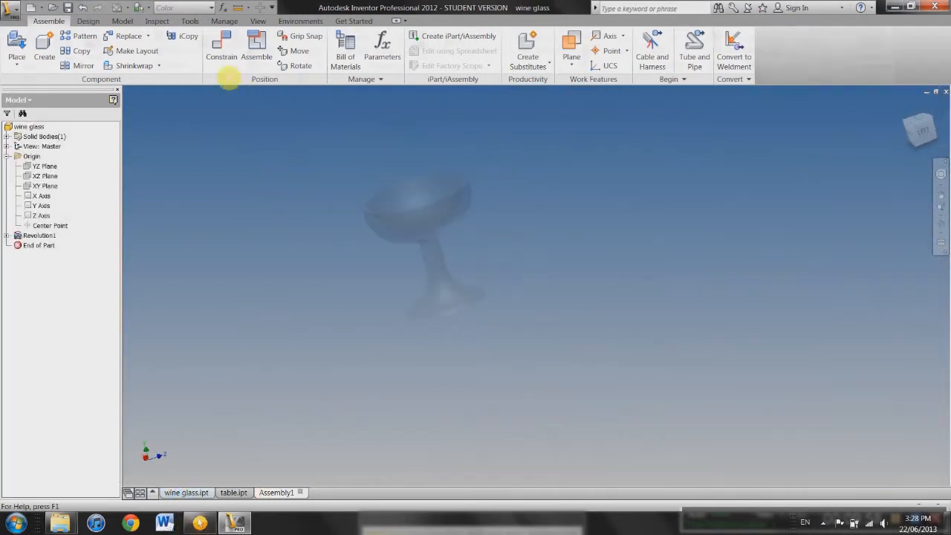
click(211, 9)
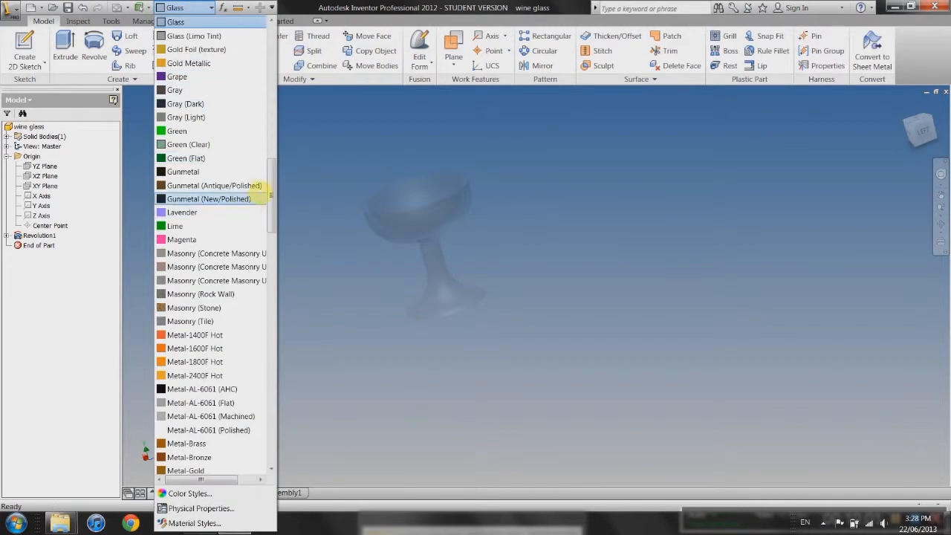
drag(274, 176, 279, 40)
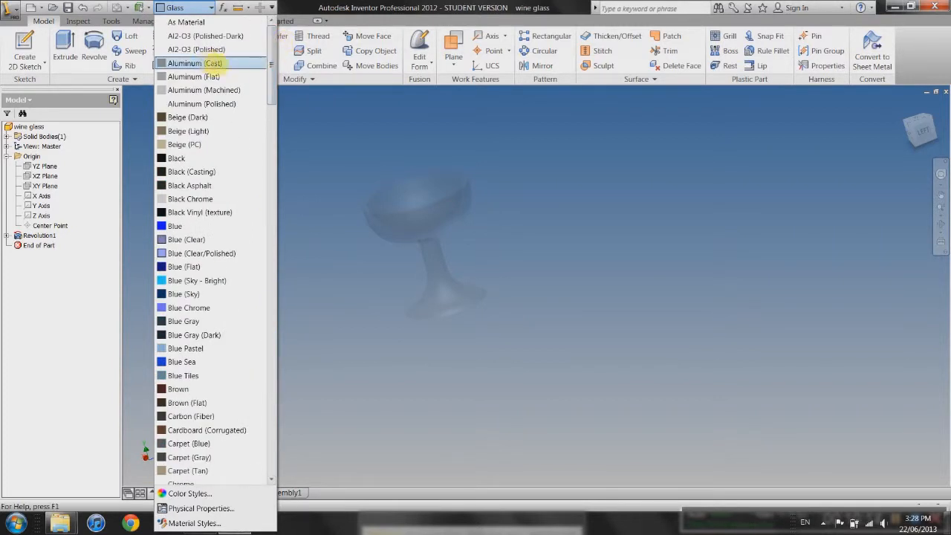
click(209, 62)
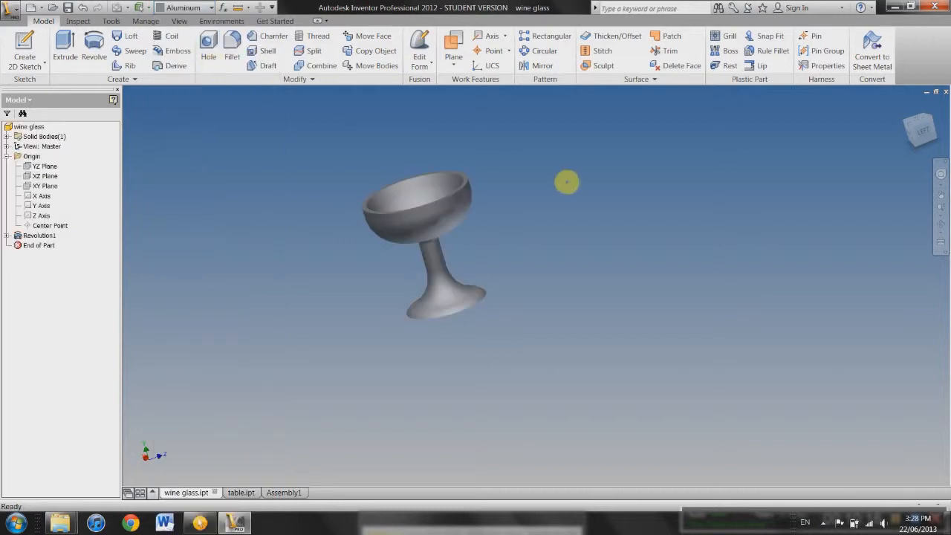
key(ctrl+s)
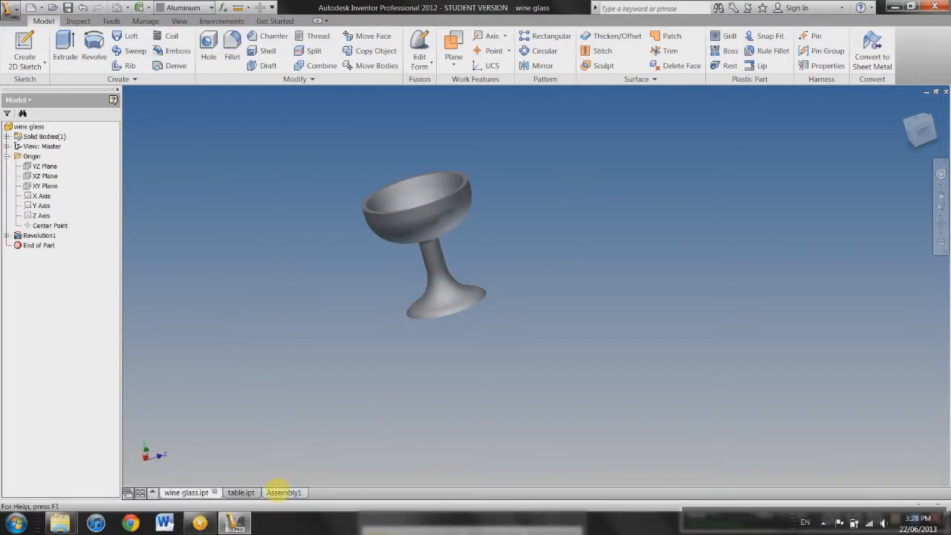
click(281, 493)
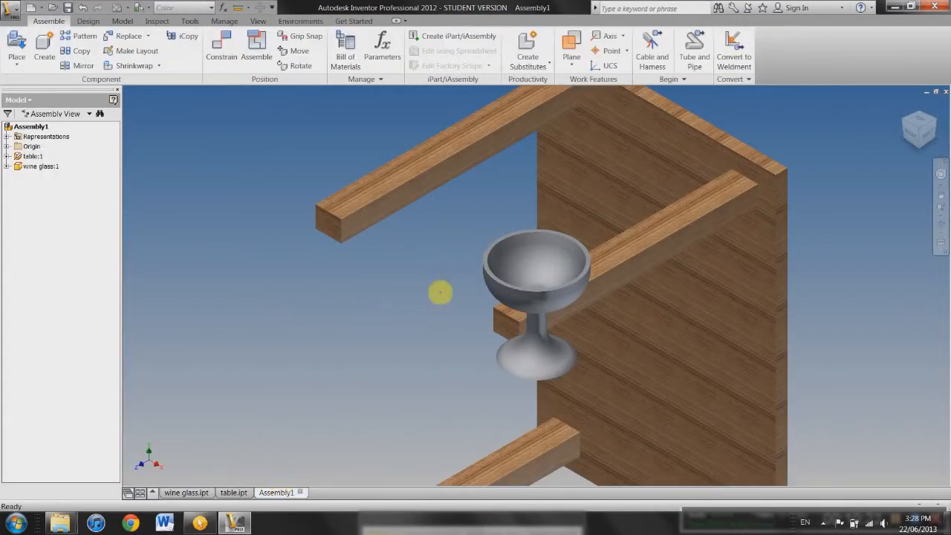
Move the wine glass freely to a spot farther up beside the table.
shift+middle_drag(611, 393, 519, 342)
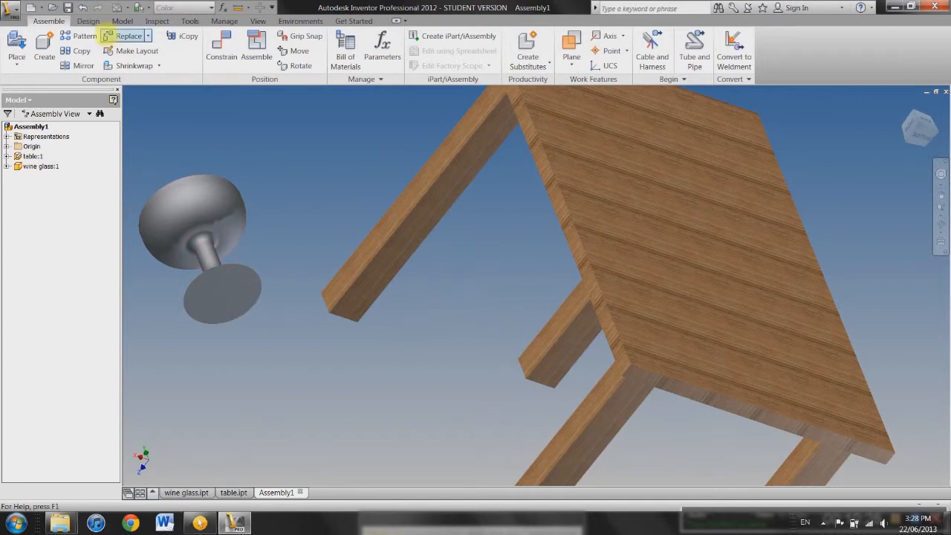
click(221, 45)
click(351, 86)
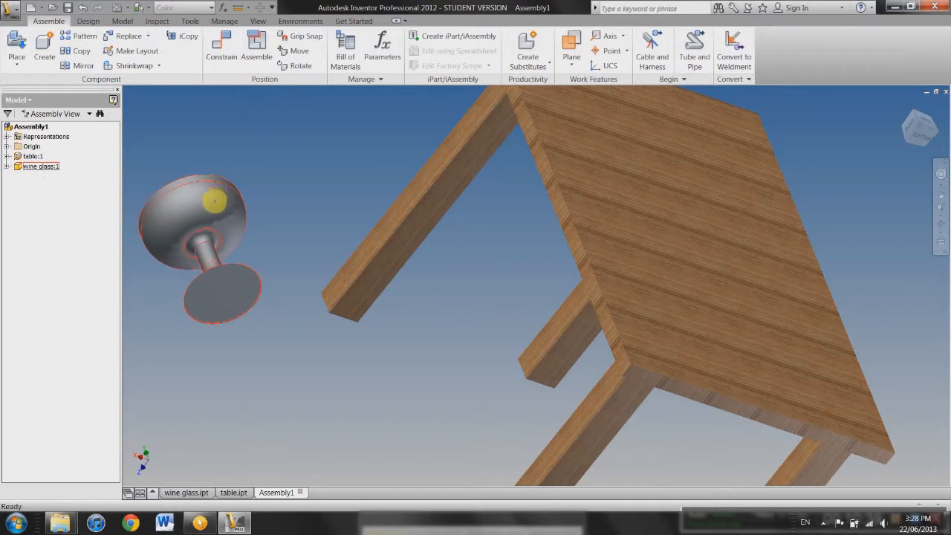
drag(211, 202, 226, 27)
Unground the table, shift it slightly and ground it again in its new position.
click(732, 263)
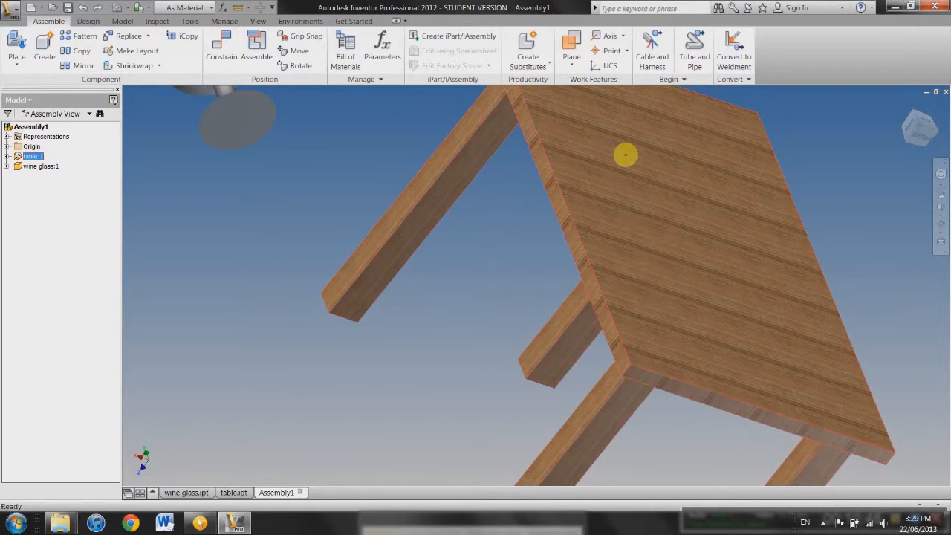
right_click(637, 181)
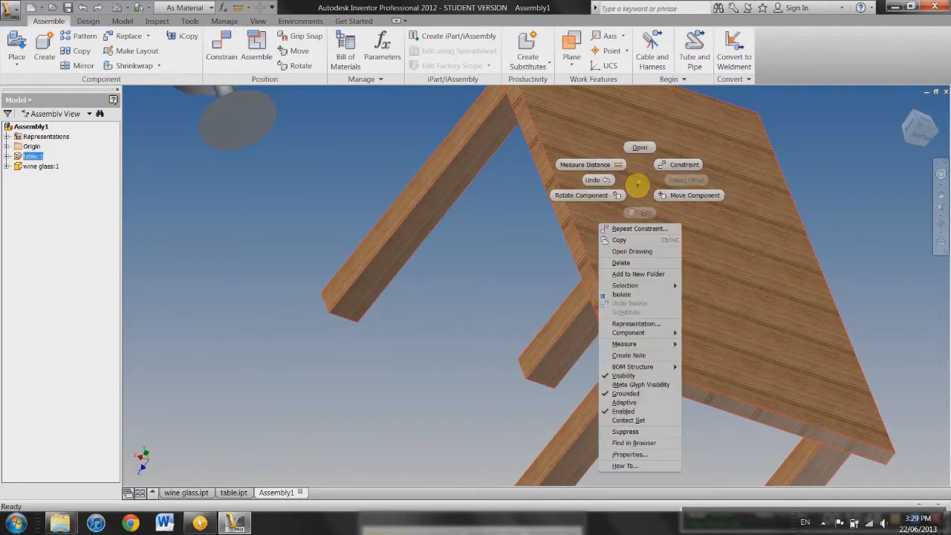
click(629, 393)
drag(667, 208, 645, 251)
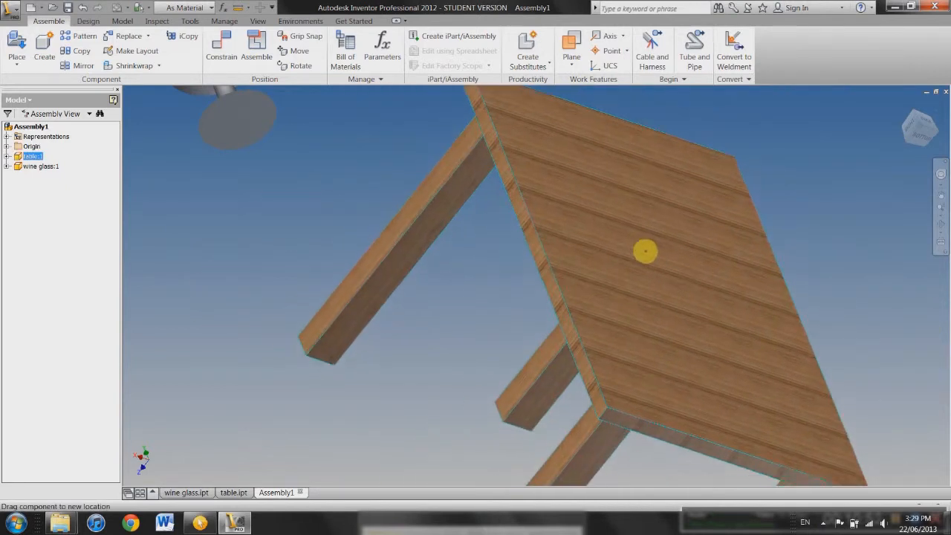
right_click(628, 234)
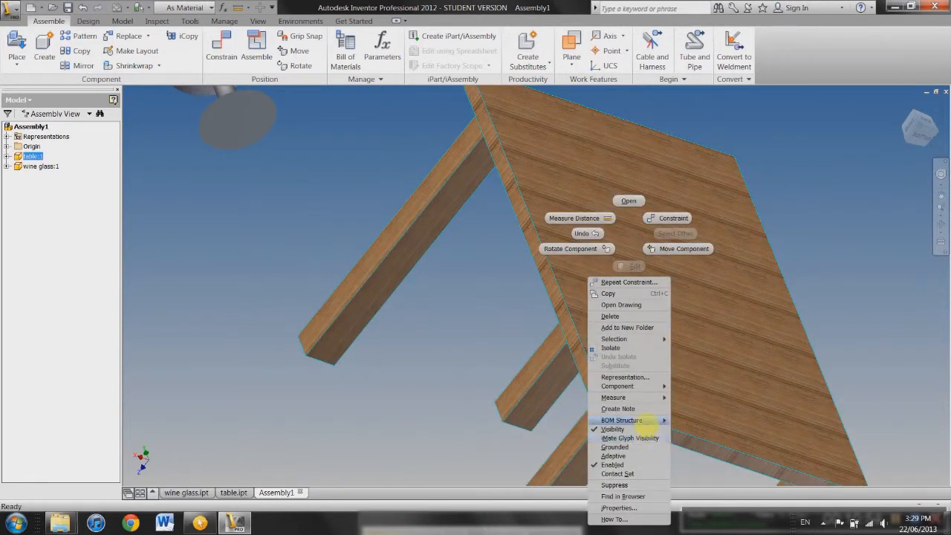
click(648, 446)
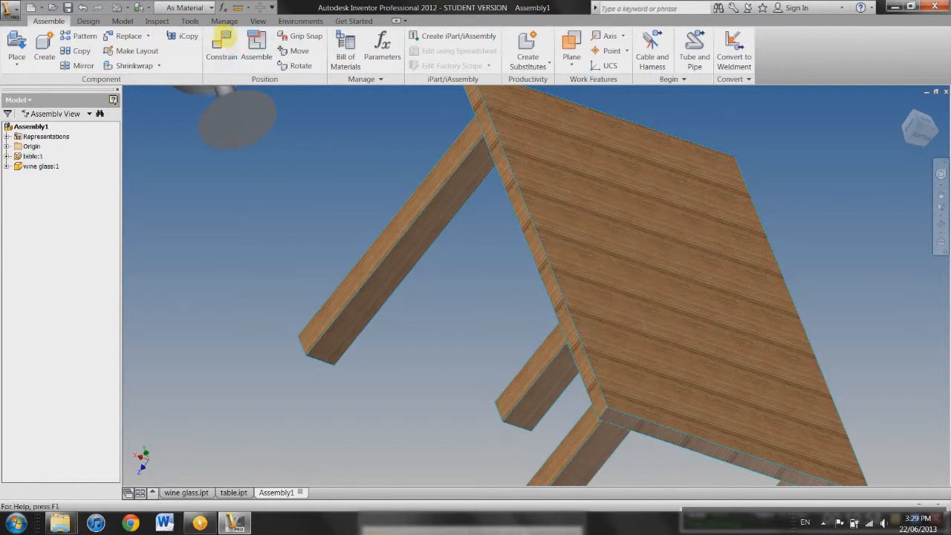
Mate the flat underside of the wine glass's base to the tabletop with a 0.000 in offset.
scroll(329, 194, down, 5)
scroll(327, 171, up, 3)
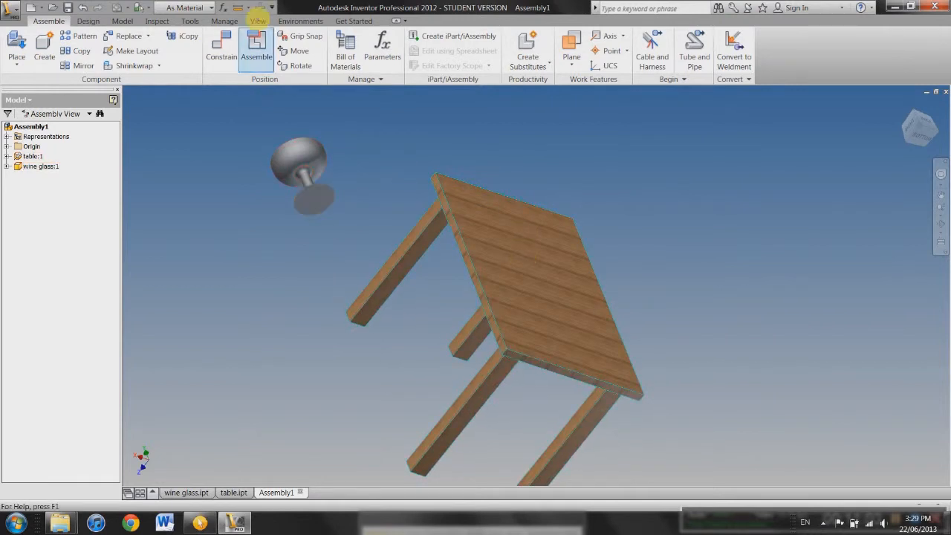
click(221, 41)
drag(265, 85, 657, 104)
scroll(312, 192, down, 4)
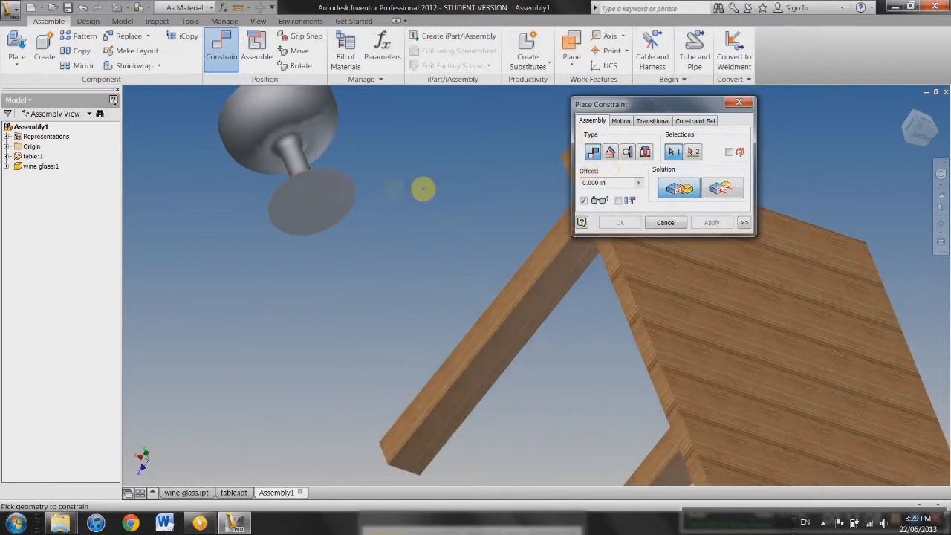
click(329, 185)
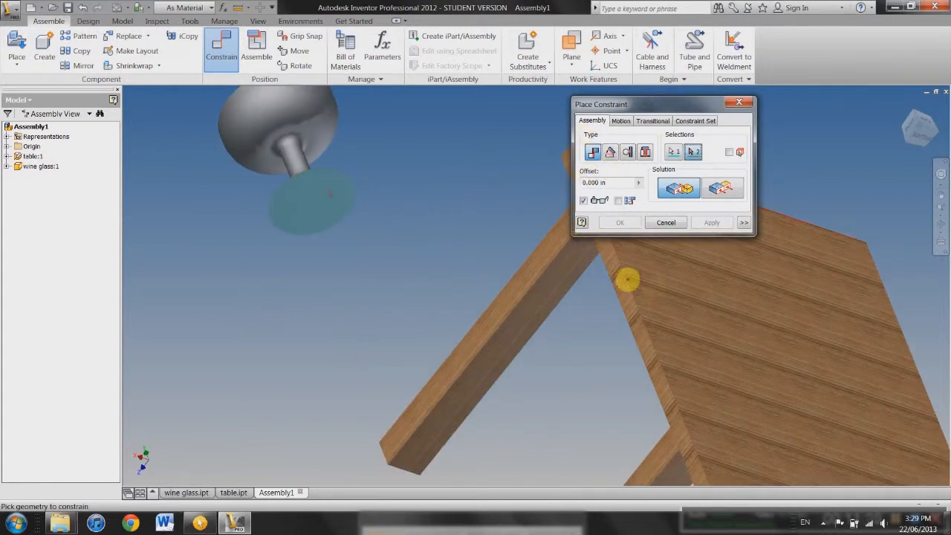
click(714, 322)
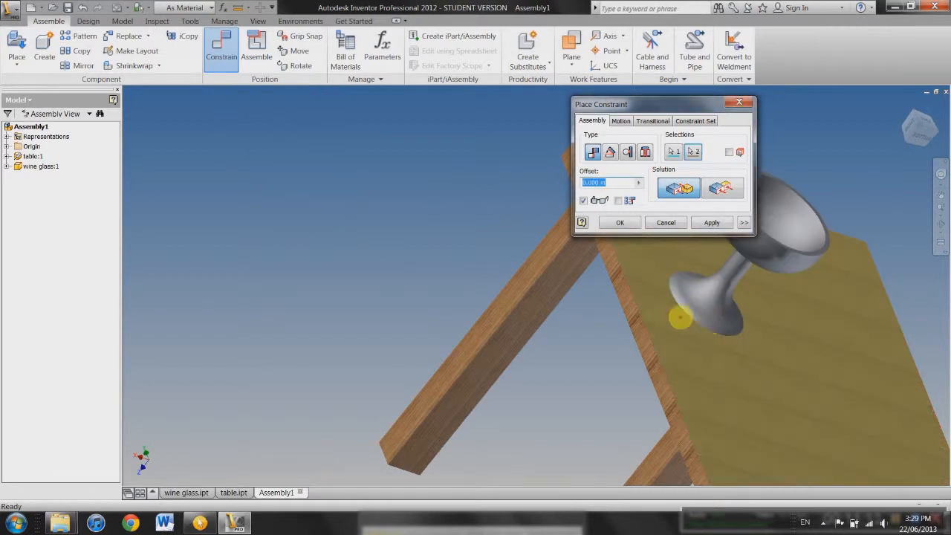
shift+middle_drag(597, 332, 538, 299)
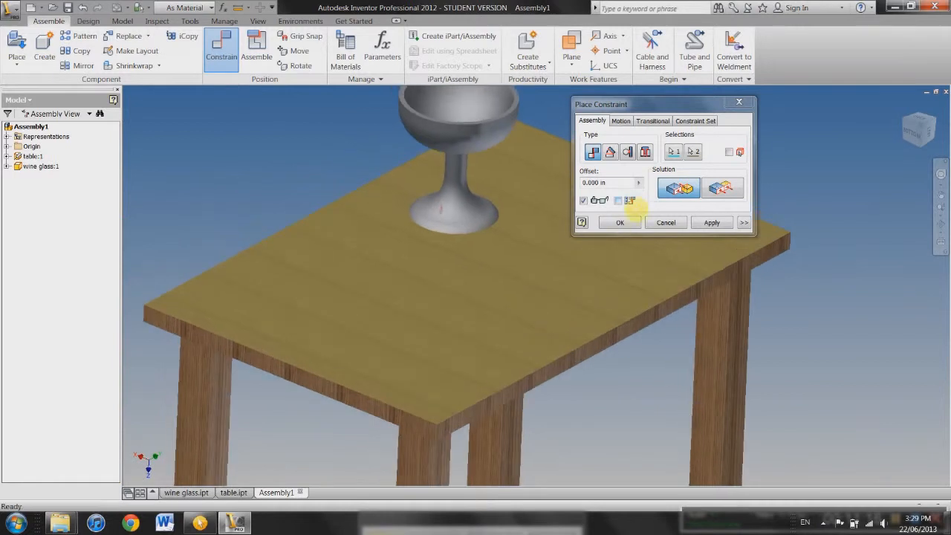
click(620, 223)
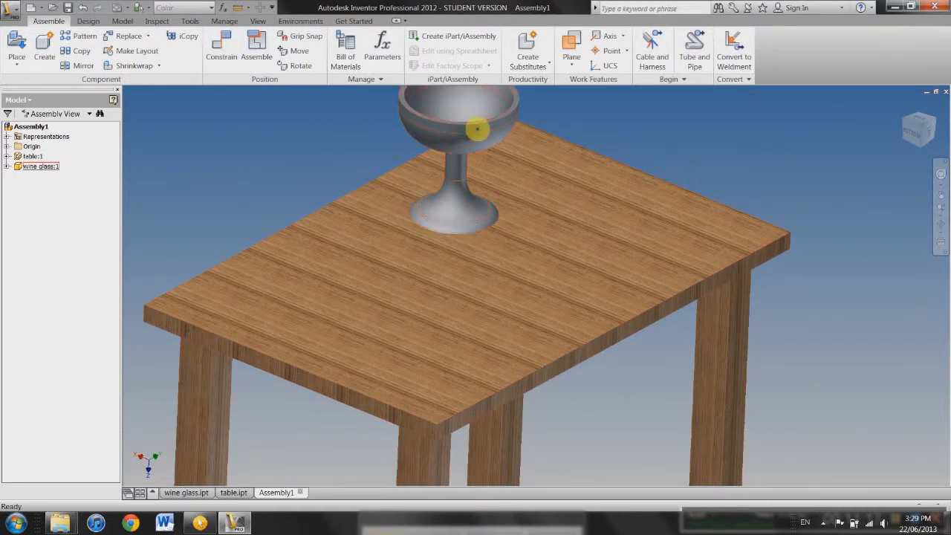
Slide the wine glass around on the tabletop and view the fit from the side and at an angle.
drag(476, 128, 524, 186)
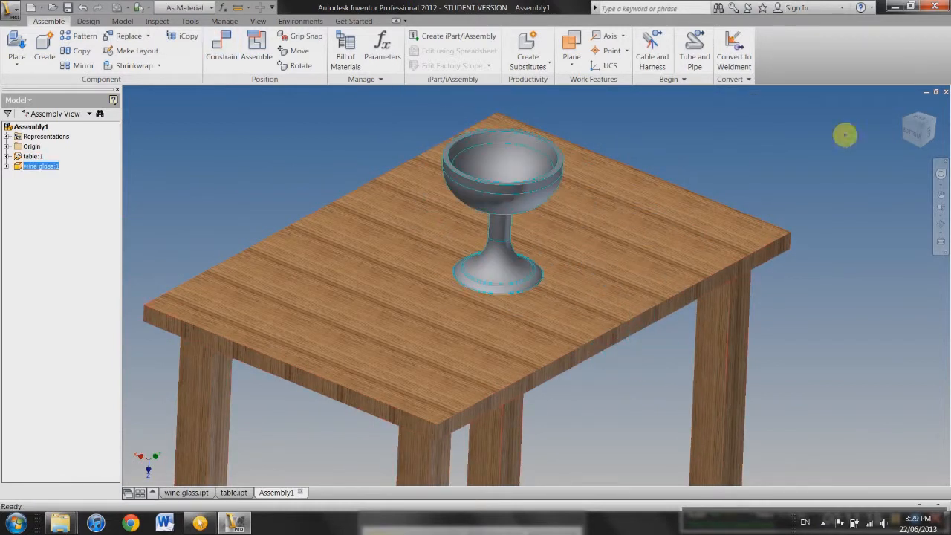
click(916, 129)
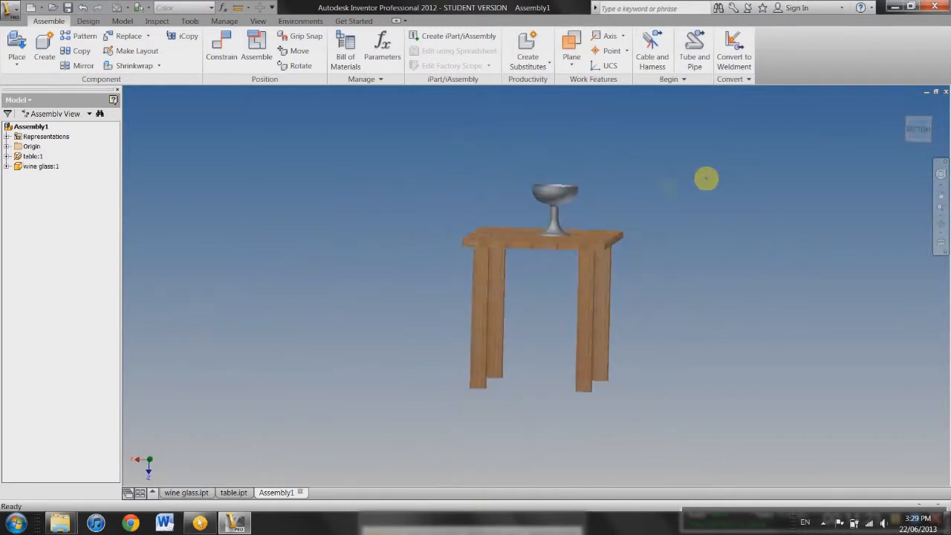
drag(542, 178, 488, 225)
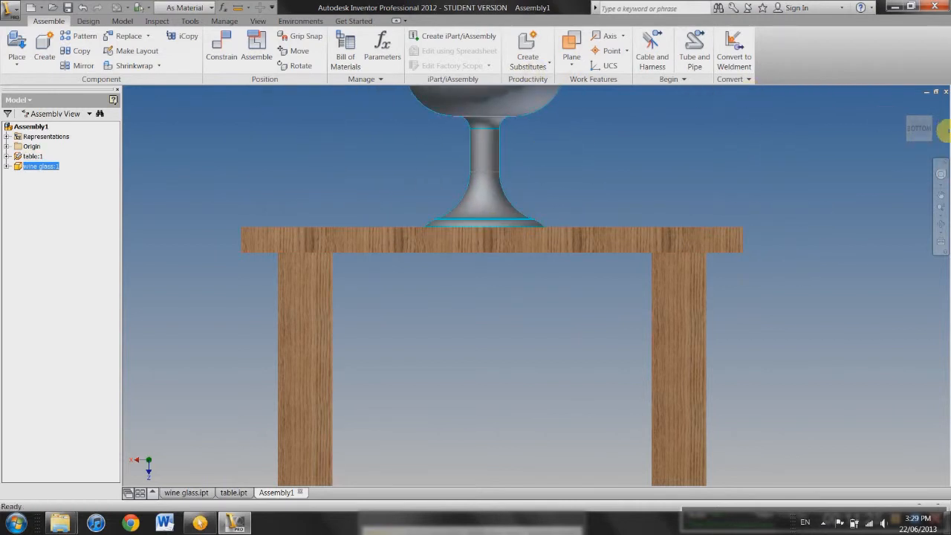
click(929, 116)
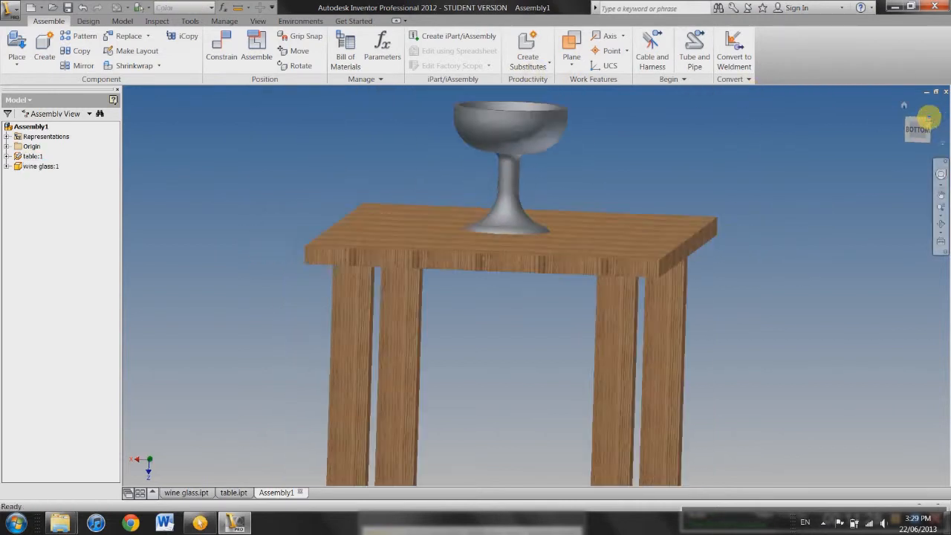
drag(554, 201, 508, 225)
key(F4)
drag(510, 307, 484, 300)
scroll(554, 234, up, 5)
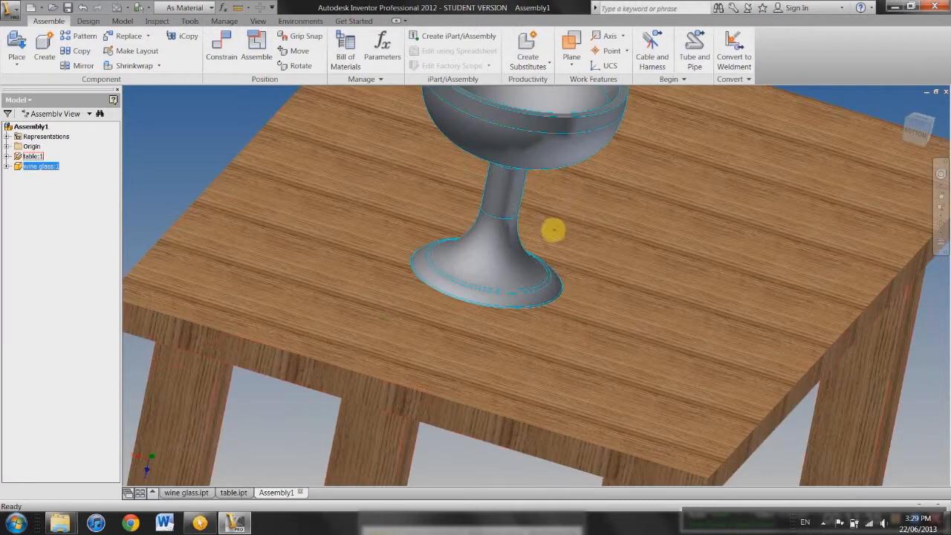
scroll(555, 217, down, 5)
scroll(529, 217, up, 3)
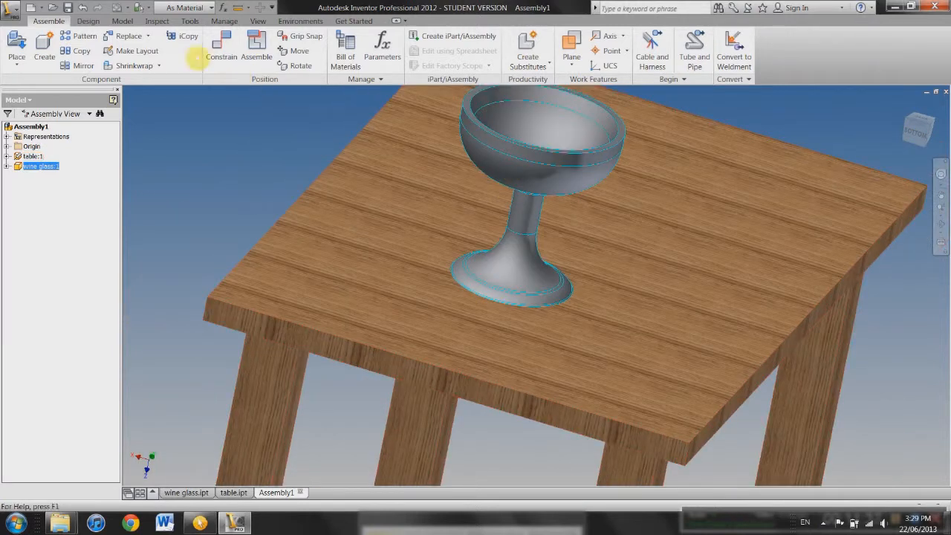
Begin a mate constraint, picking the wine glass's stem axis and the upper edge of the table's side.
click(220, 61)
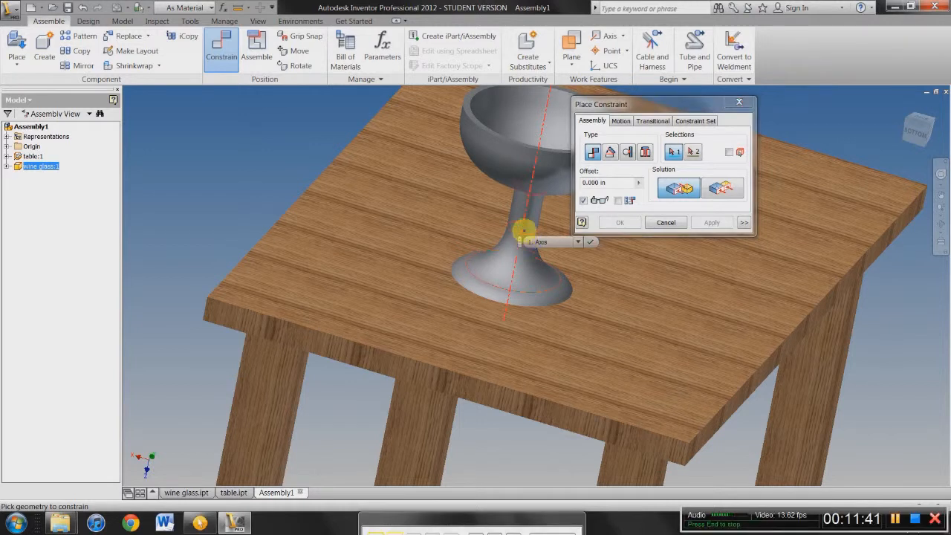
click(524, 226)
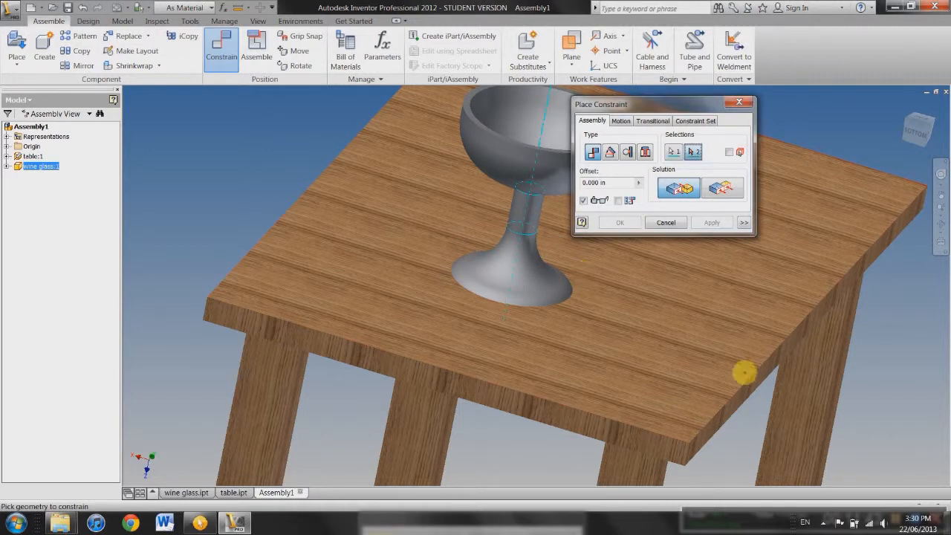
scroll(740, 396, up, 4)
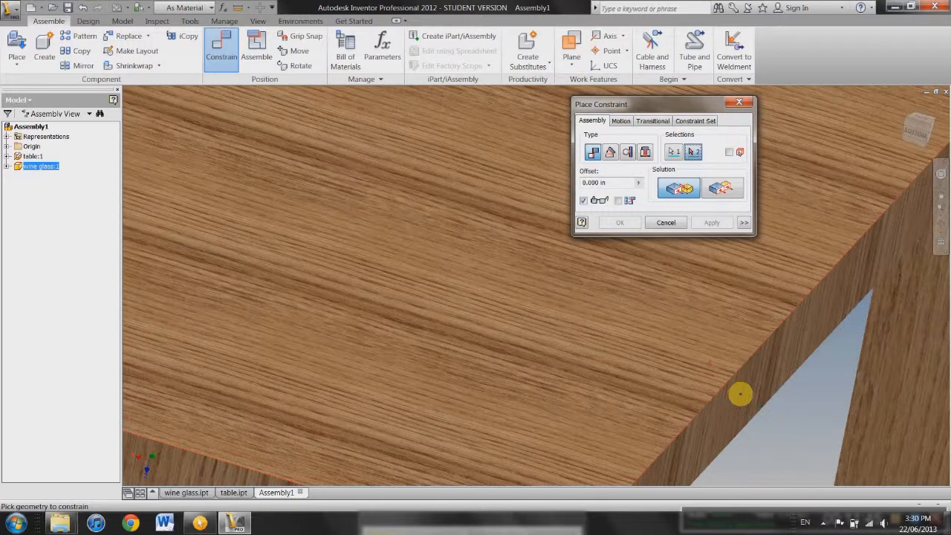
mouse_move(744, 392)
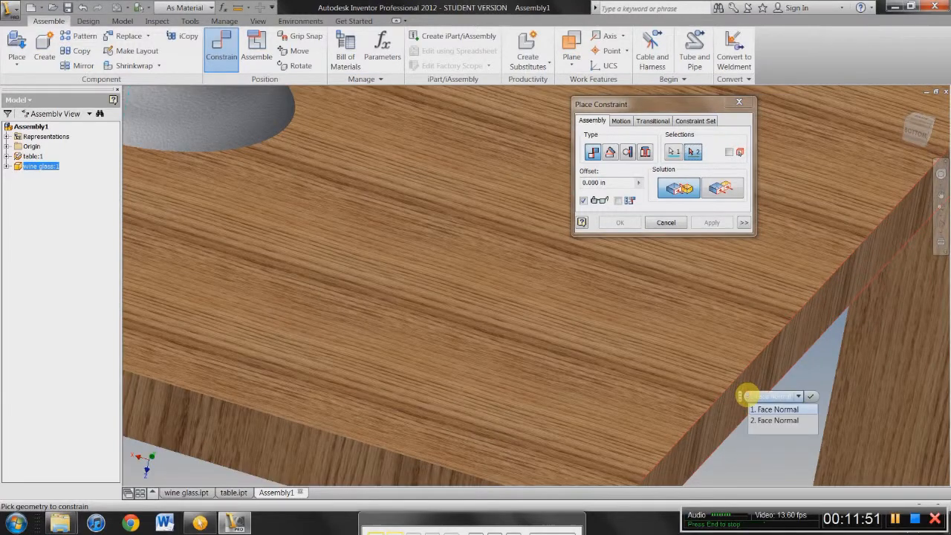
scroll(701, 354, down, 5)
scroll(679, 315, up, 4)
click(729, 379)
click(694, 151)
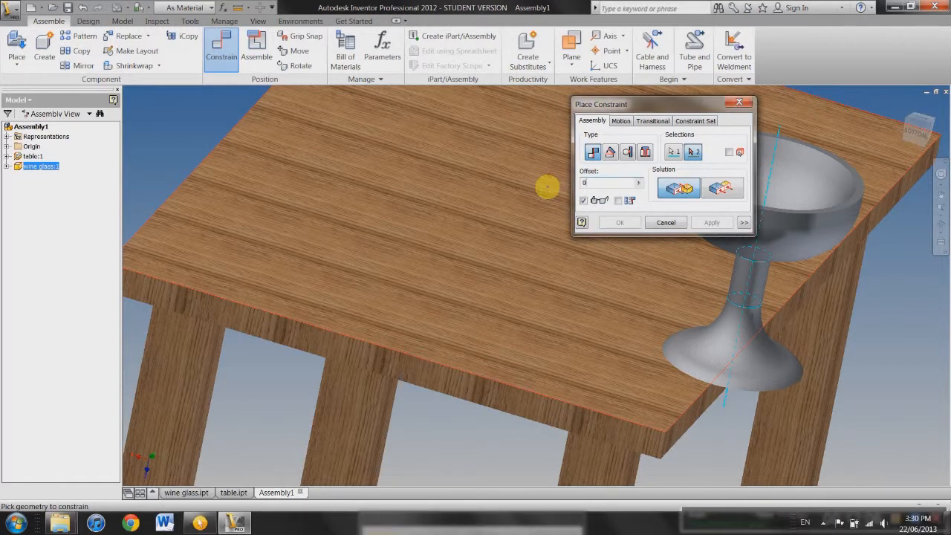
Mate the stem axis to the tabletop's side face with a -10 in offset and finish constraining.
text(10)
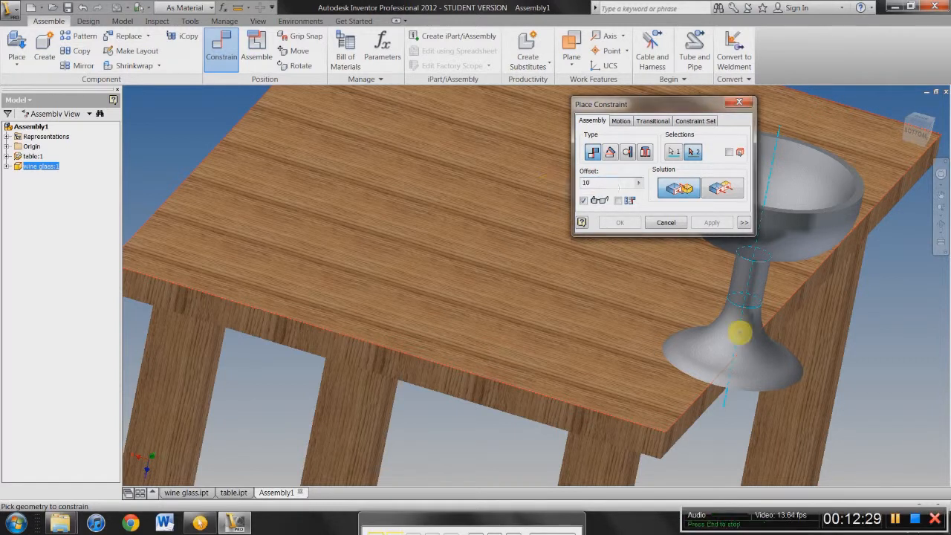
click(692, 413)
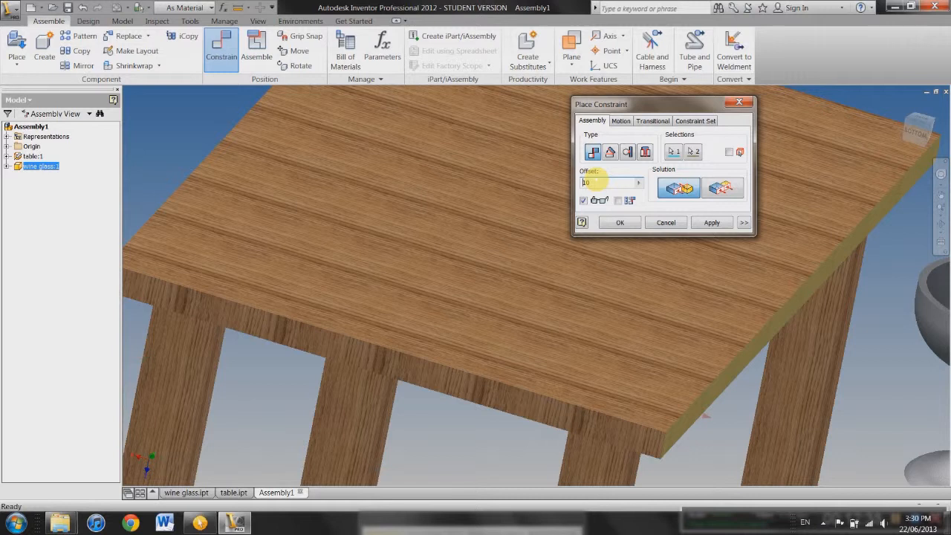
text(-)
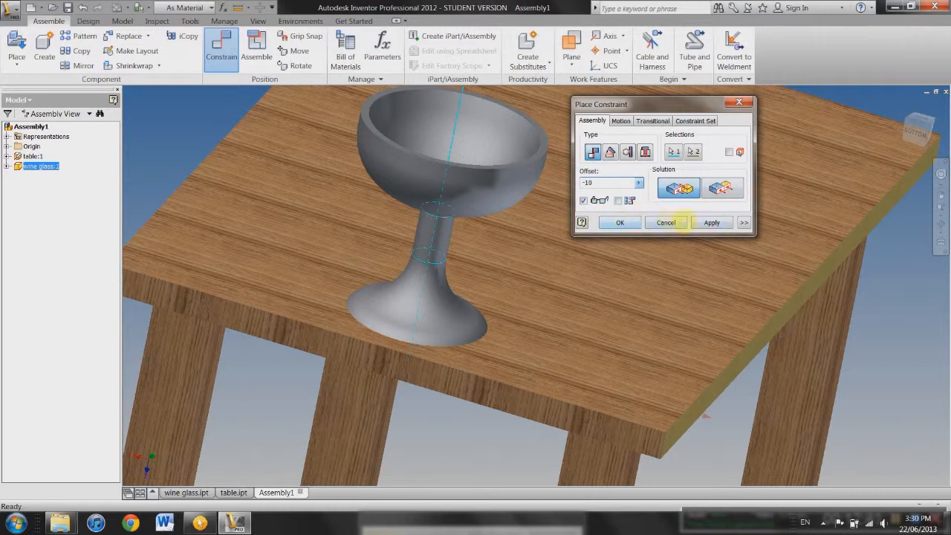
click(712, 222)
click(666, 222)
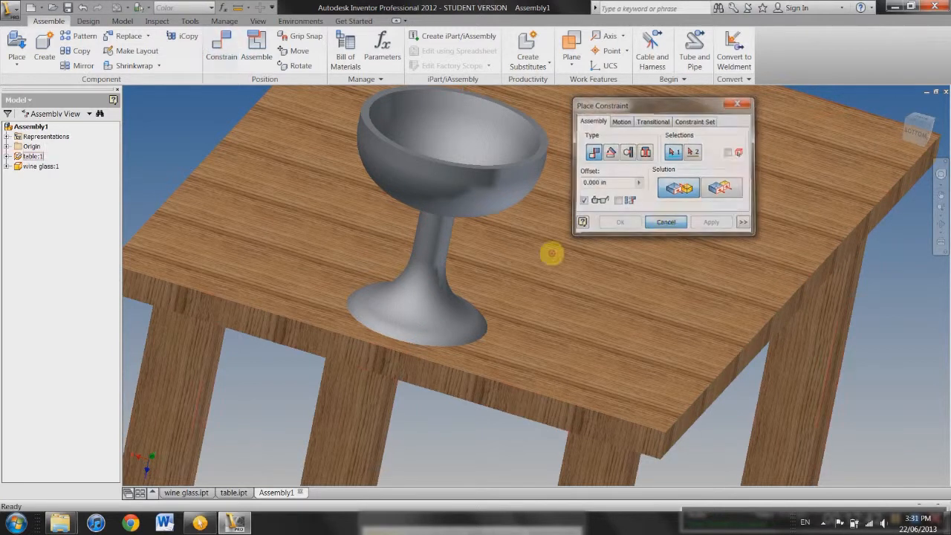
Slide the wine glass along the tabletop, and mate its stem axis to the adjacent side face of the tabletop with a -10 in offset.
drag(452, 181, 624, 246)
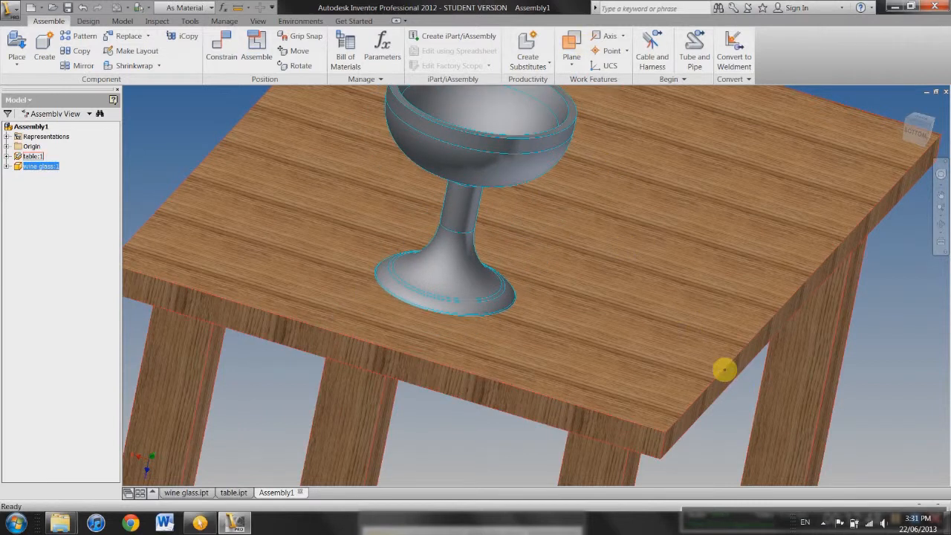
drag(493, 148, 508, 134)
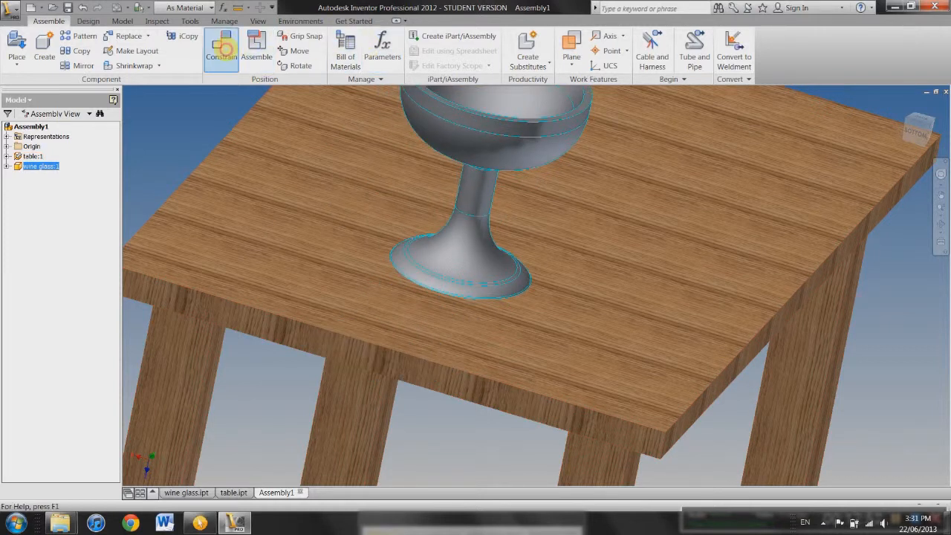
click(222, 49)
click(467, 135)
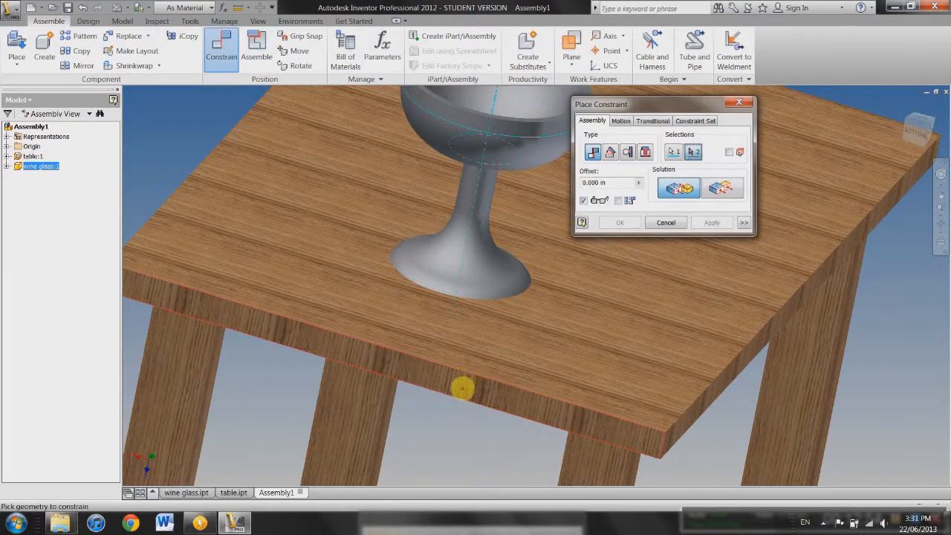
click(462, 387)
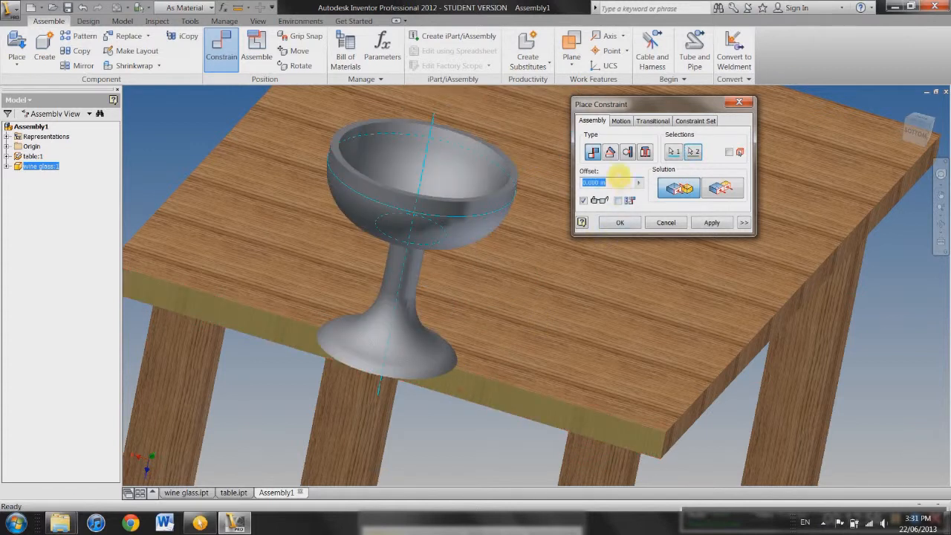
click(618, 177)
text(10)
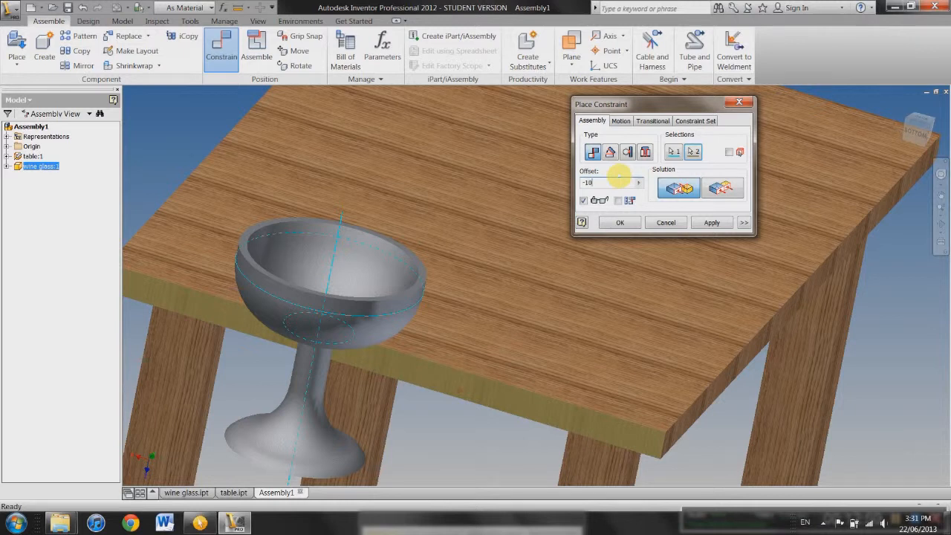
key(Return)
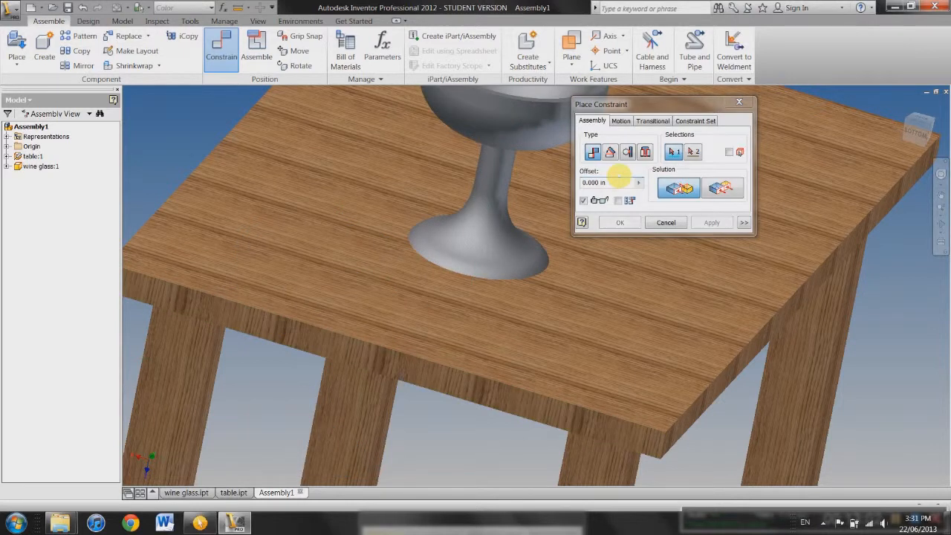
click(666, 222)
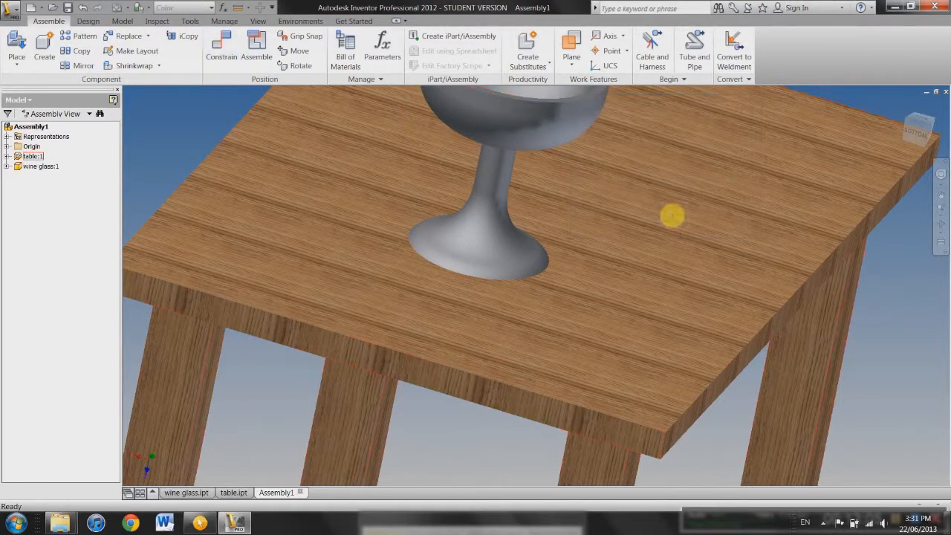
View the whole table at an angle and try moving the wine glass to check that it is fully constrained.
scroll(614, 156, up, 5)
shift+middle_drag(636, 154, 583, 244)
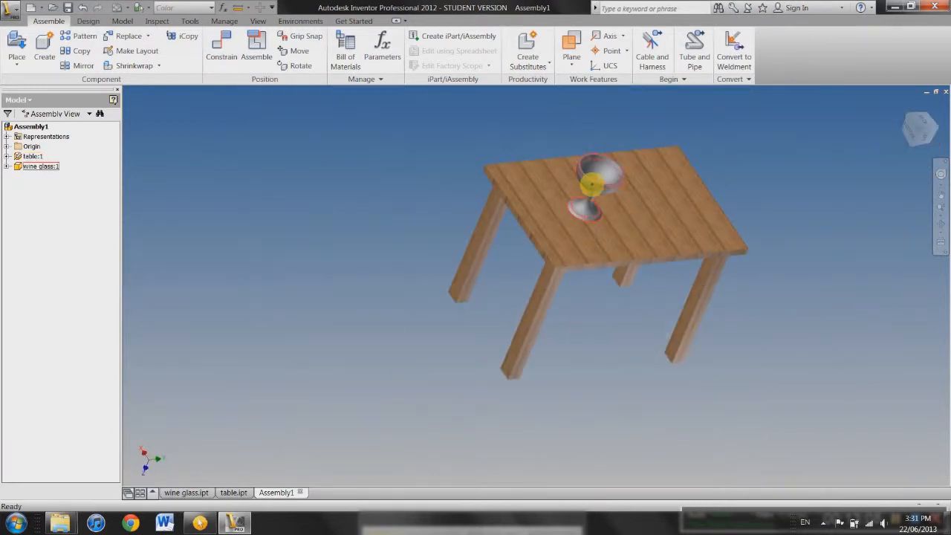
click(601, 175)
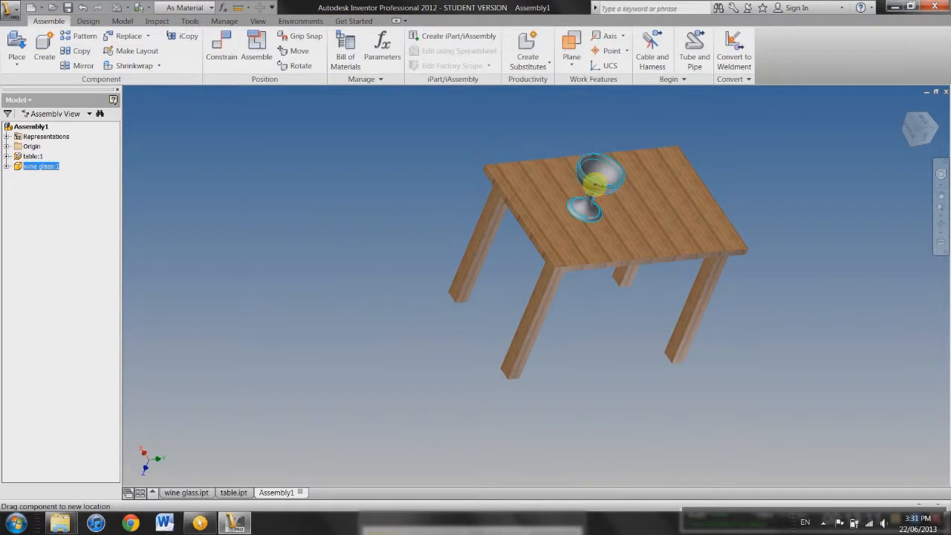
click(383, 236)
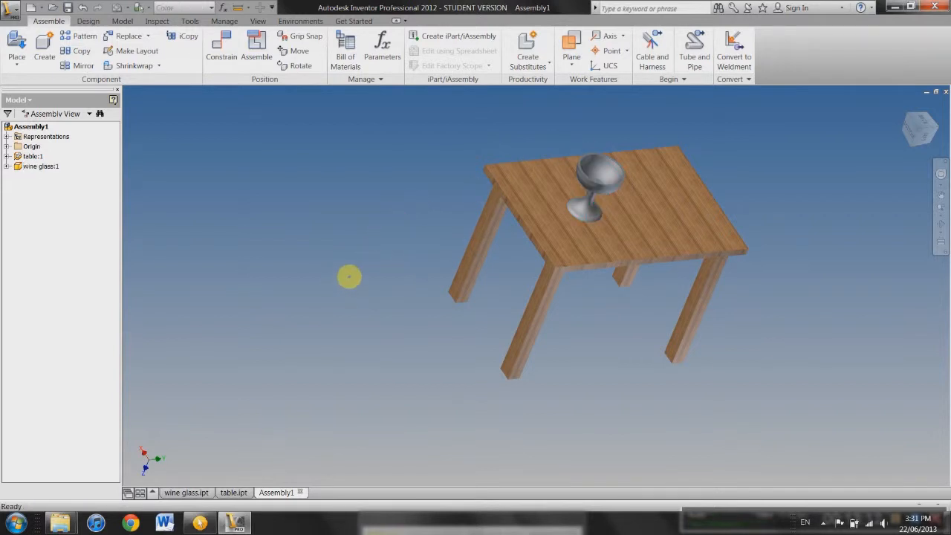